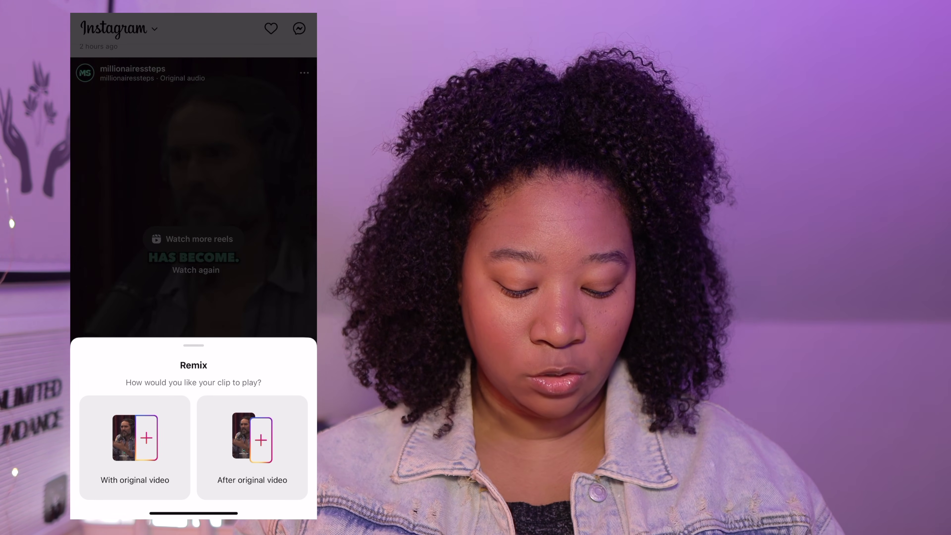
- Remix the reel to play with the original video and stack the original clip above the camera view
{"action": "left_click", "coordinate": [134, 447]}
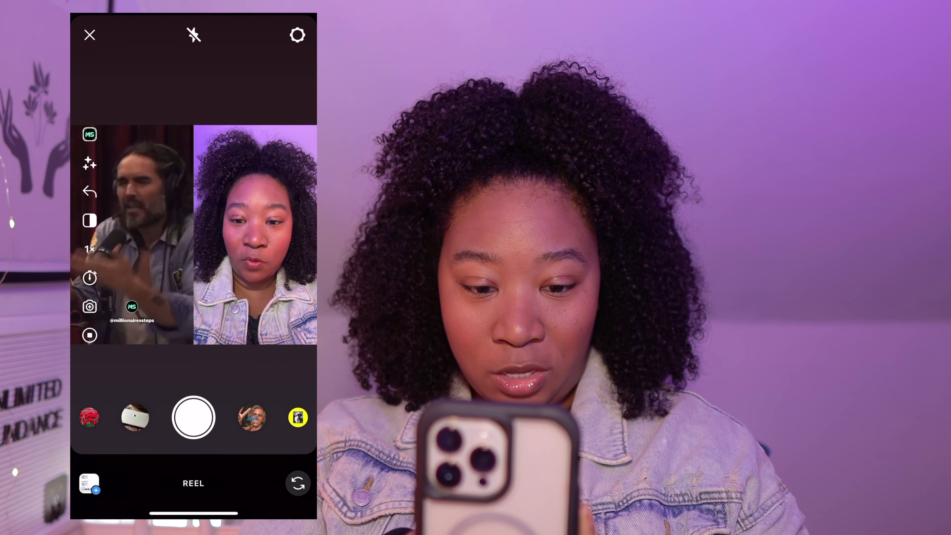
{"action": "left_click", "coordinate": [89, 221]}
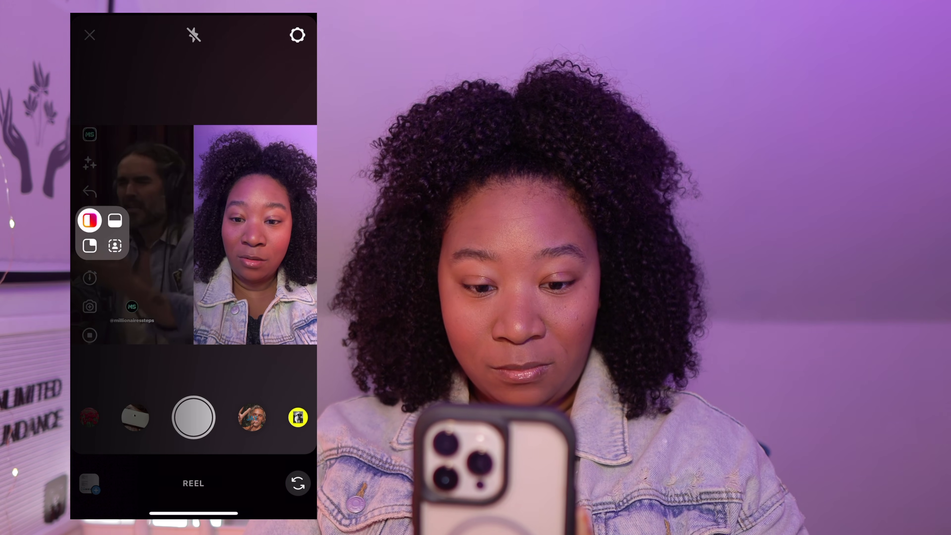
{"action": "left_click", "coordinate": [115, 220]}
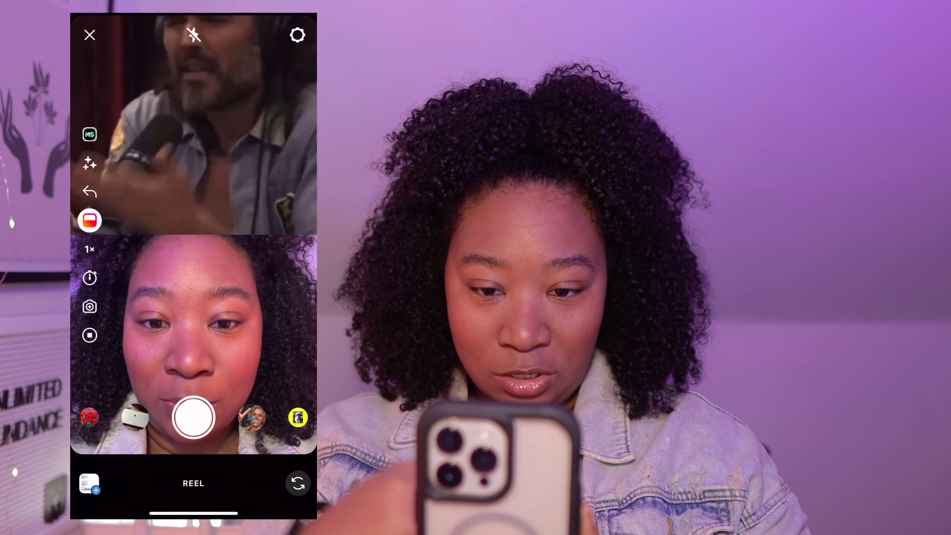
- Change the remix layout to picture-in-picture and move the original clip's inset to the camera view's upper-right corner
{"action": "left_click", "coordinate": [89, 220]}
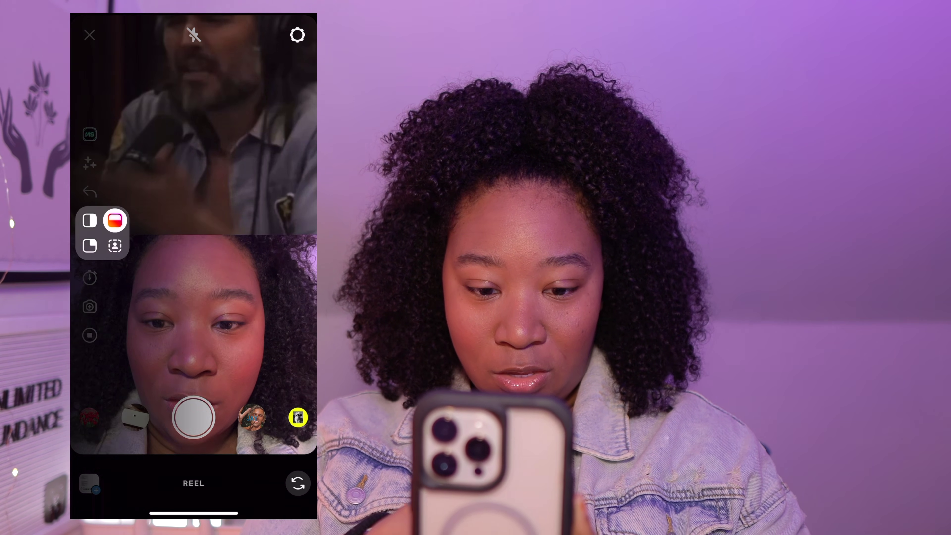
{"action": "left_click", "coordinate": [89, 246]}
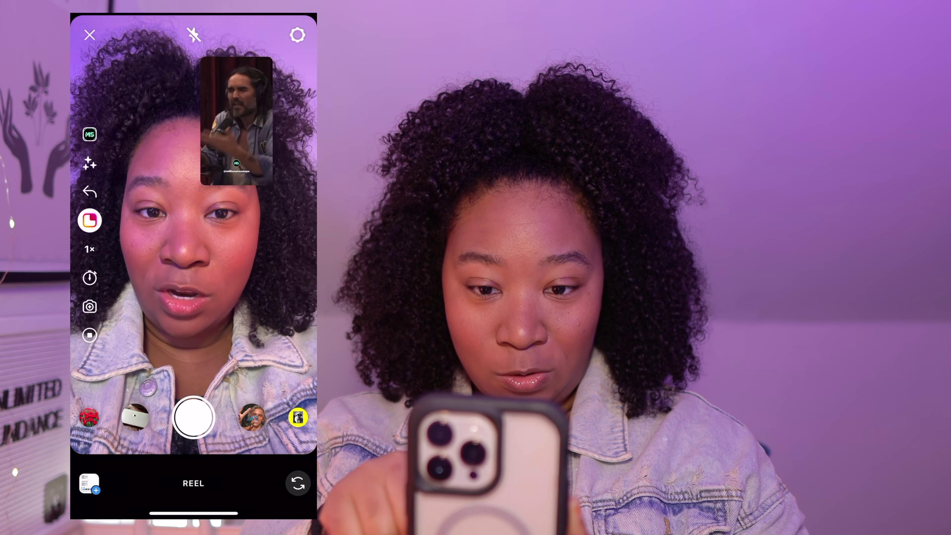
{"action": "left_click_drag", "start_coordinate": [114, 116], "coordinate": [270, 116]}
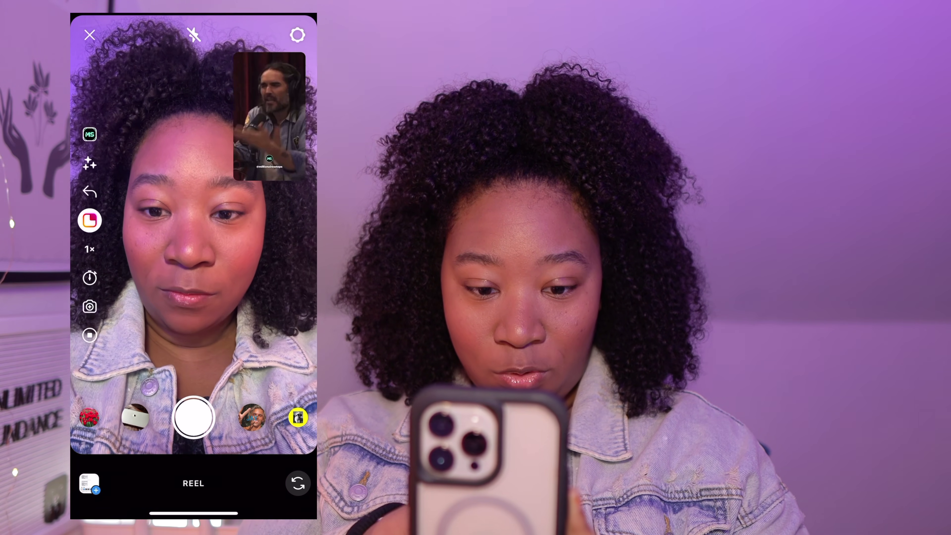
- Switch the remix layout to the green-screen option with the original clip as full background, and start recording
{"action": "left_click", "coordinate": [90, 220]}
{"action": "left_click", "coordinate": [105, 235]}
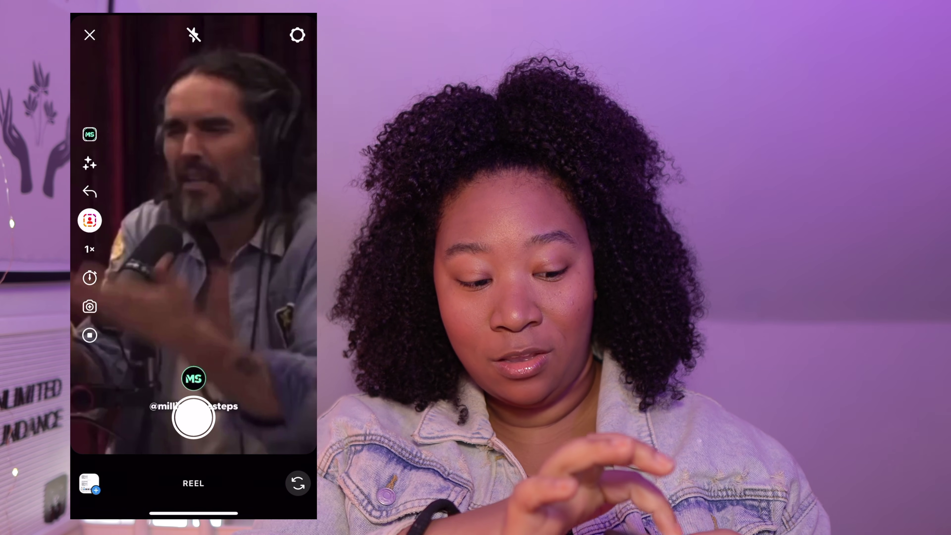
{"action": "left_click", "coordinate": [193, 418]}
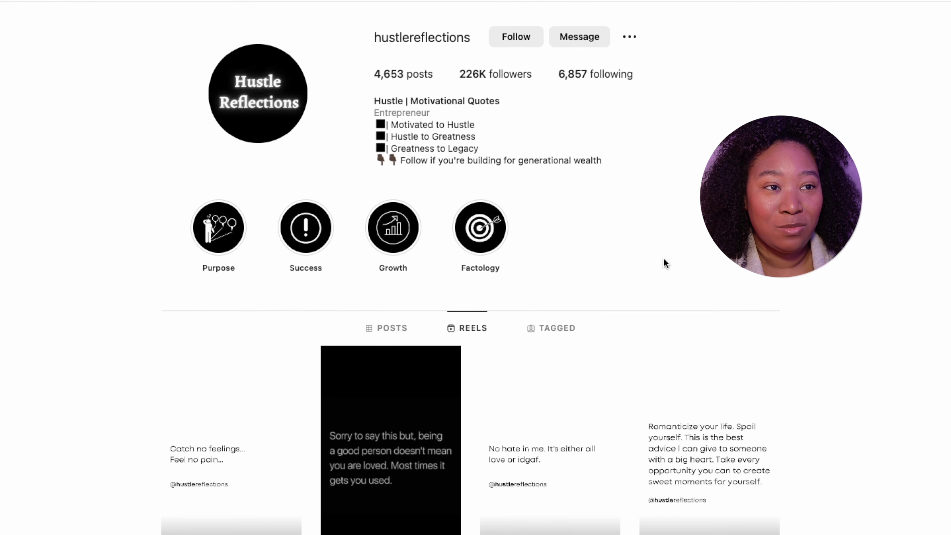
- Examine the hustlereflections reels, including the "Catch no feelings..." reel, for their quote style, background colors and view counts
{"action": "scroll", "coordinate": [664, 258], "scroll_direction": "down", "scroll_amount": 5}
{"action": "left_click", "coordinate": [276, 309]}
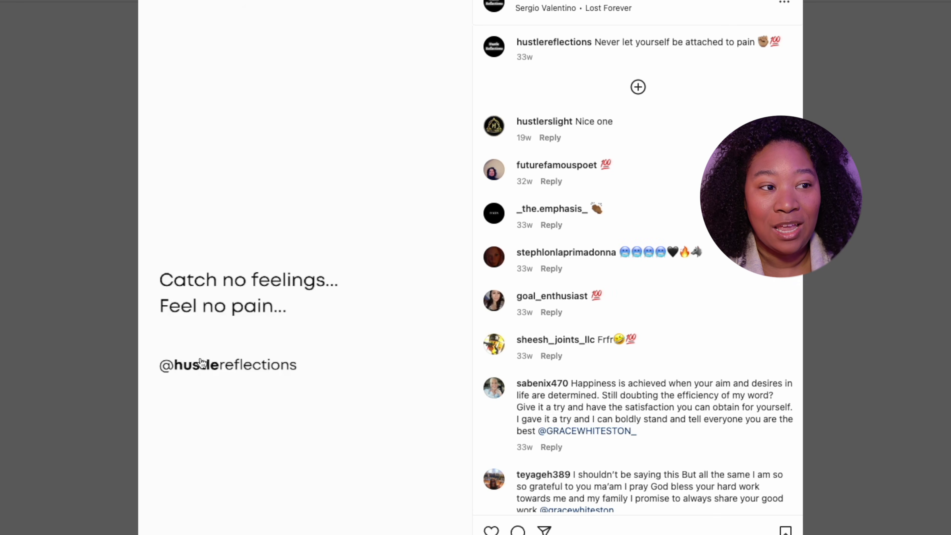
{"action": "left_click", "coordinate": [119, 121]}
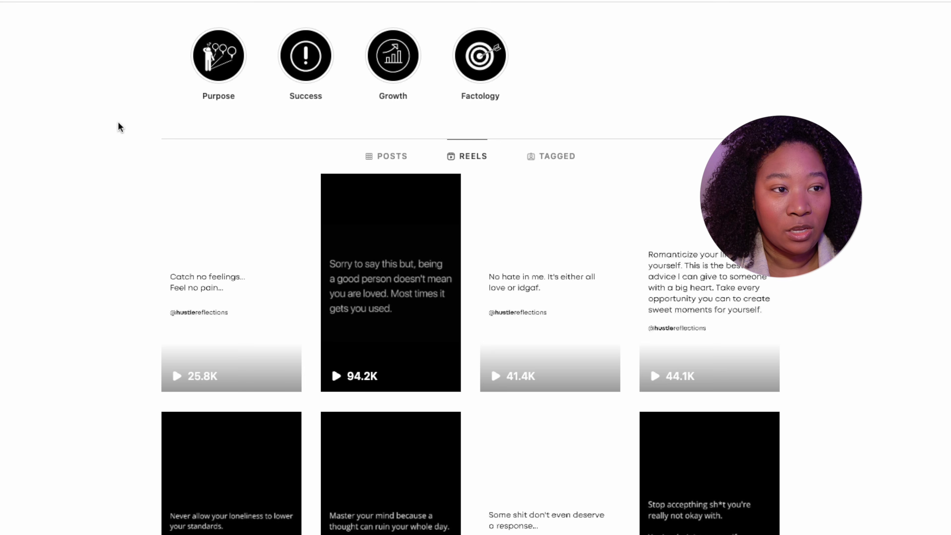
{"action": "scroll", "coordinate": [119, 122], "scroll_direction": "down", "scroll_amount": 10}
{"action": "scroll", "coordinate": [120, 127], "scroll_direction": "down", "scroll_amount": 7}
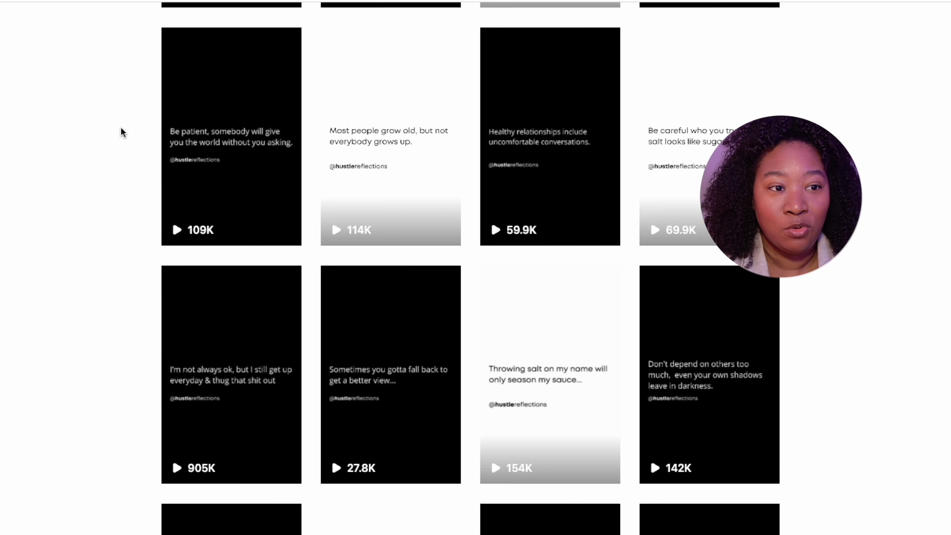
{"action": "scroll", "coordinate": [128, 139], "scroll_direction": "down", "scroll_amount": 5}
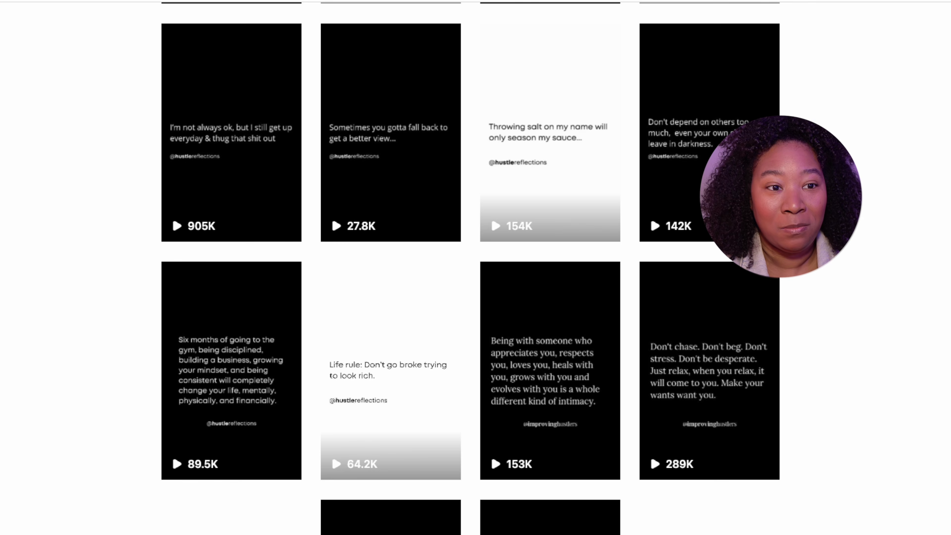
{"action": "scroll", "coordinate": [123, 172], "scroll_direction": "down", "scroll_amount": 3}
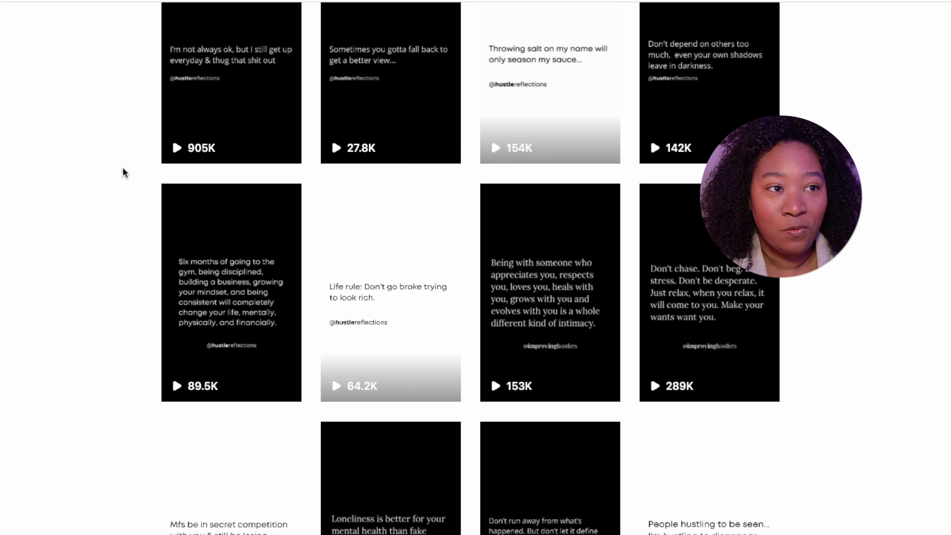
{"action": "scroll", "coordinate": [123, 168], "scroll_direction": "down", "scroll_amount": 4}
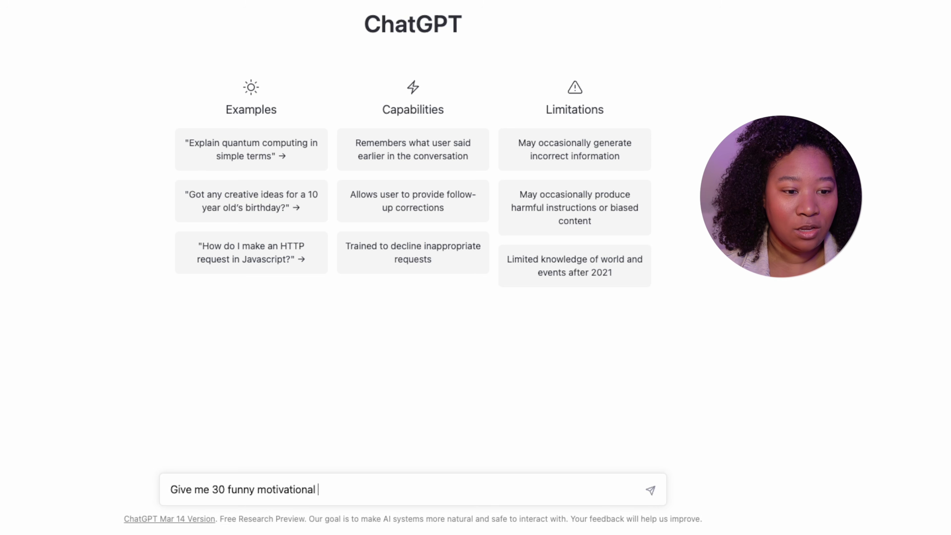
- Ask ChatGPT for 30 funny motivational topics for instagram reels, and for a motivational caption for each of these
{"action": "type", "text": "am reels"}
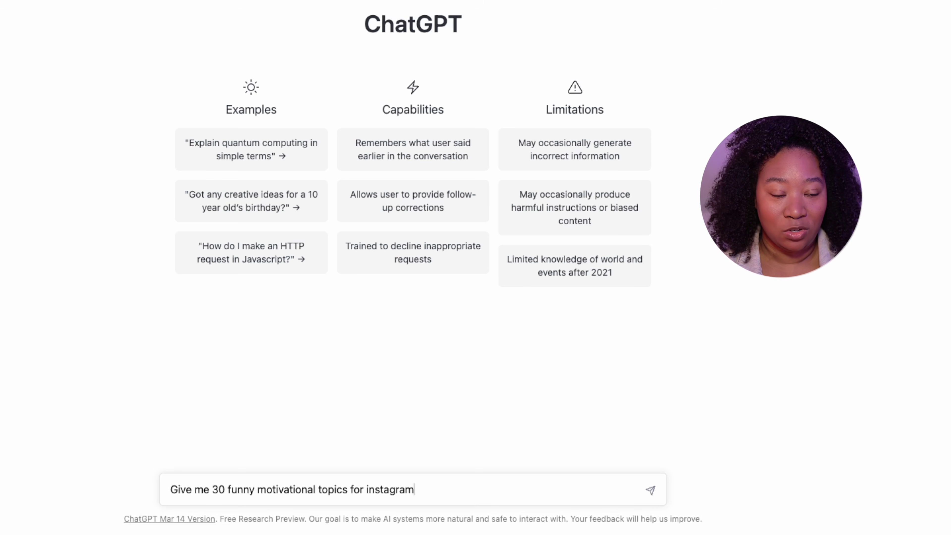
{"action": "key", "text": "Return"}
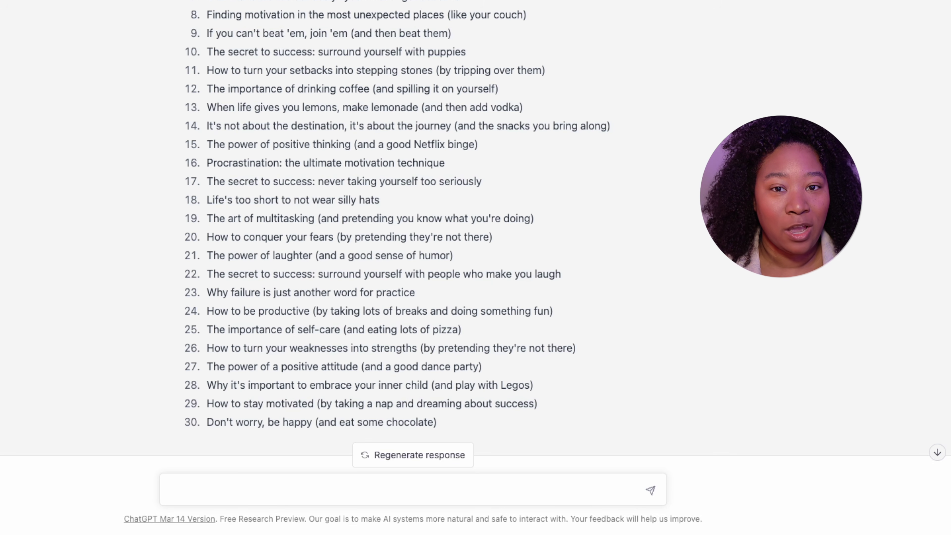
{"action": "left_click", "coordinate": [519, 495]}
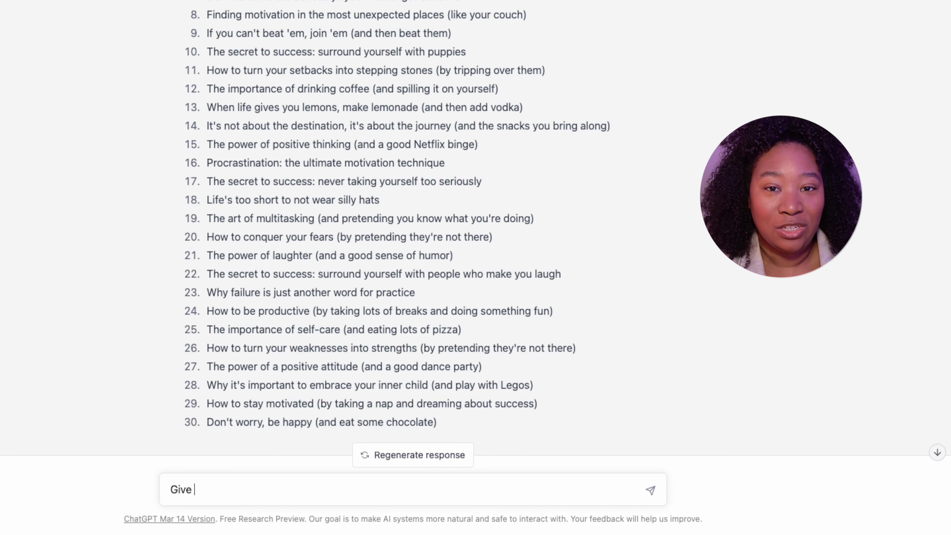
{"action": "type", "text": "Give me a motivational caption for each of these"}
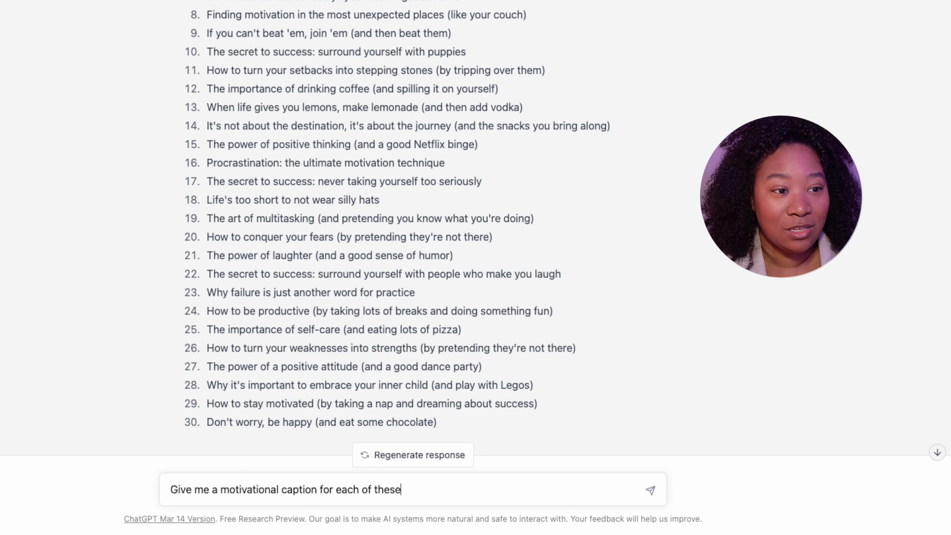
{"action": "key", "text": "Return"}
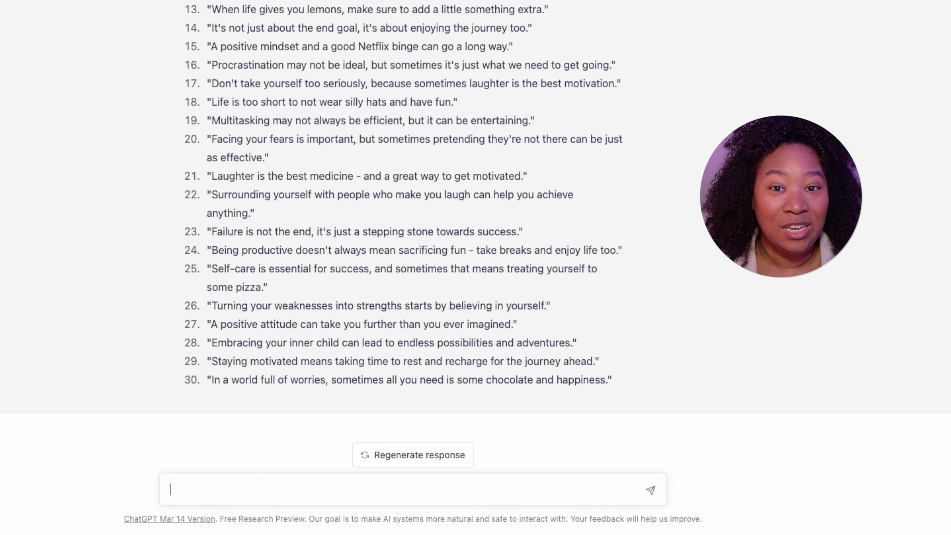
- Review the generated motivational topics and the matching captions in the conversation
{"action": "scroll", "coordinate": [412, 240], "scroll_direction": "up", "scroll_amount": 15}
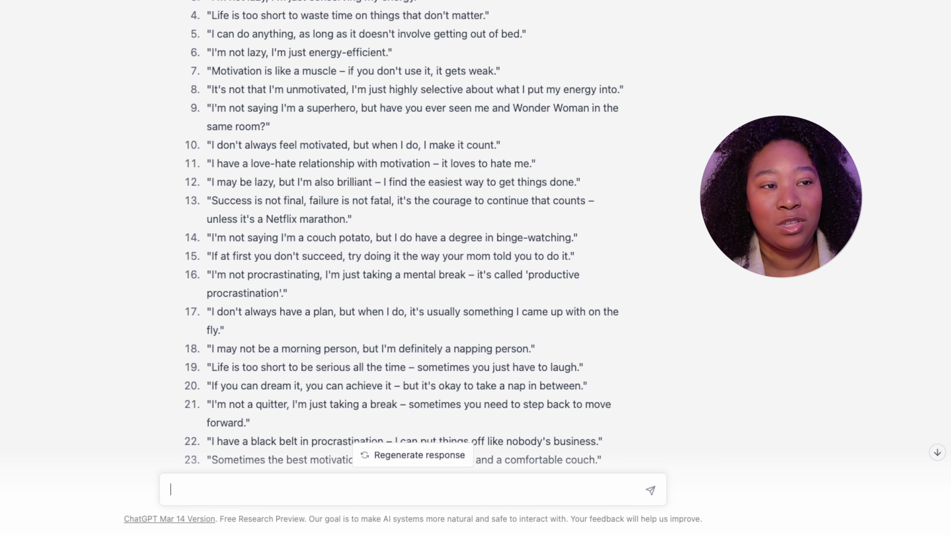
{"action": "scroll", "coordinate": [378, 165], "scroll_direction": "down", "scroll_amount": 20}
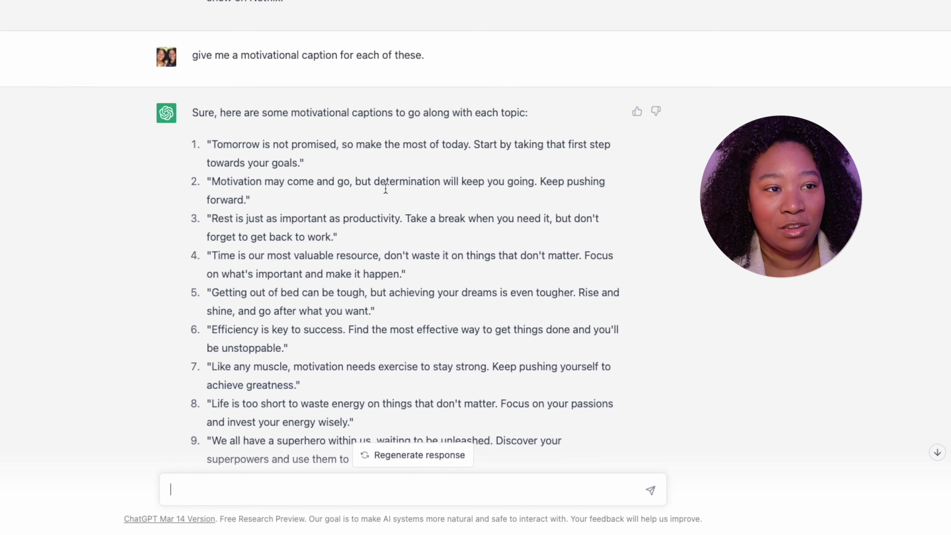
{"action": "scroll", "coordinate": [388, 192], "scroll_direction": "down", "scroll_amount": 5}
{"action": "scroll", "coordinate": [388, 191], "scroll_direction": "up", "scroll_amount": 20}
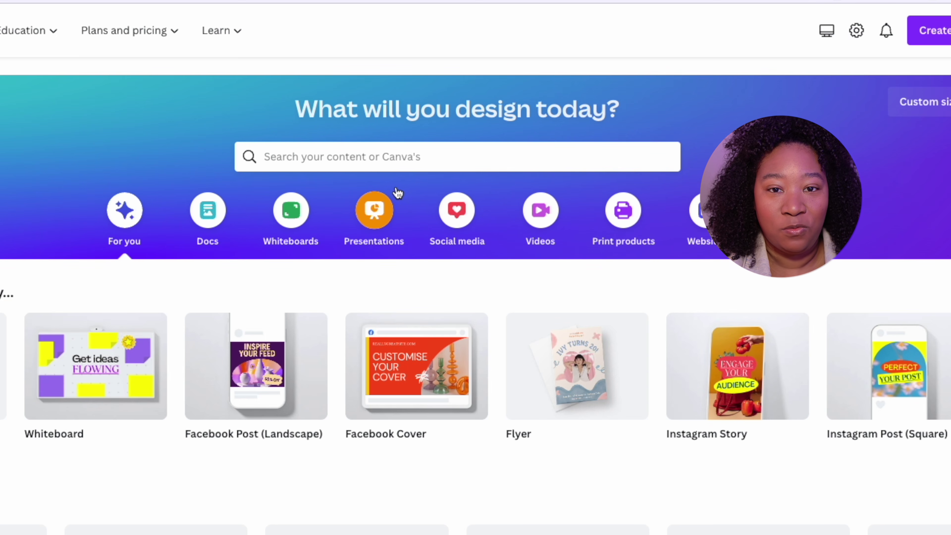
- Search Canva for Instagram Reel templates and create a blank Instagram Reel
{"action": "left_click", "coordinate": [372, 159]}
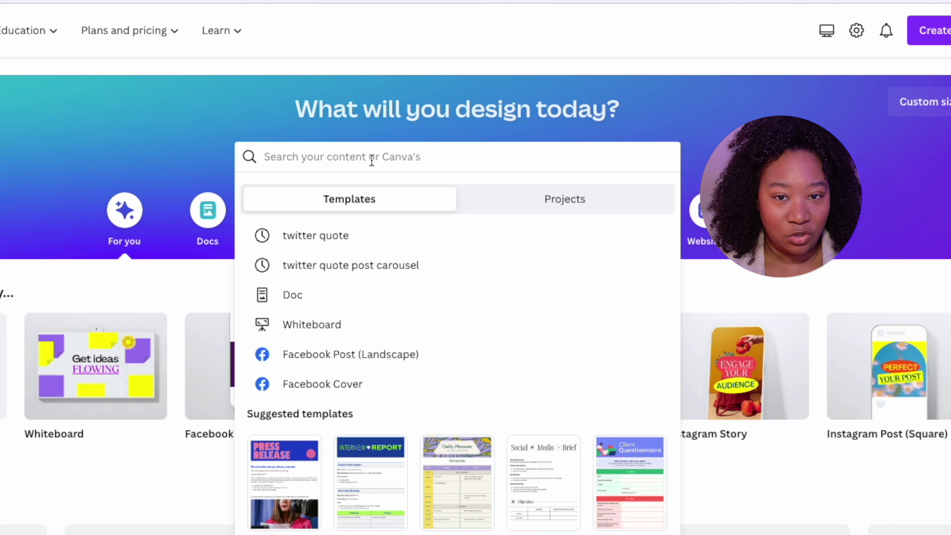
{"action": "type", "text": "instah"}
{"action": "key", "text": "BackSpace"}
{"action": "type", "text": "gram rea"}
{"action": "key", "text": "Return"}
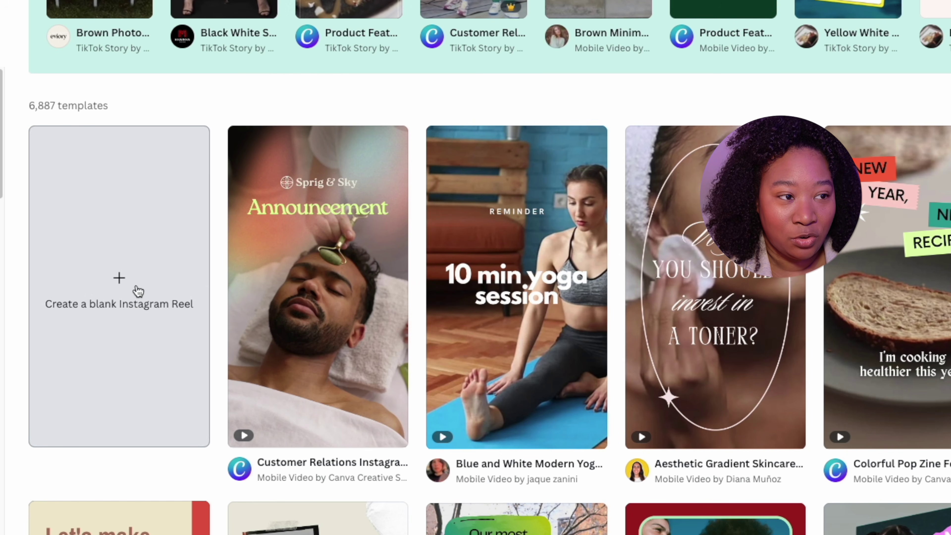
{"action": "left_click", "coordinate": [115, 262]}
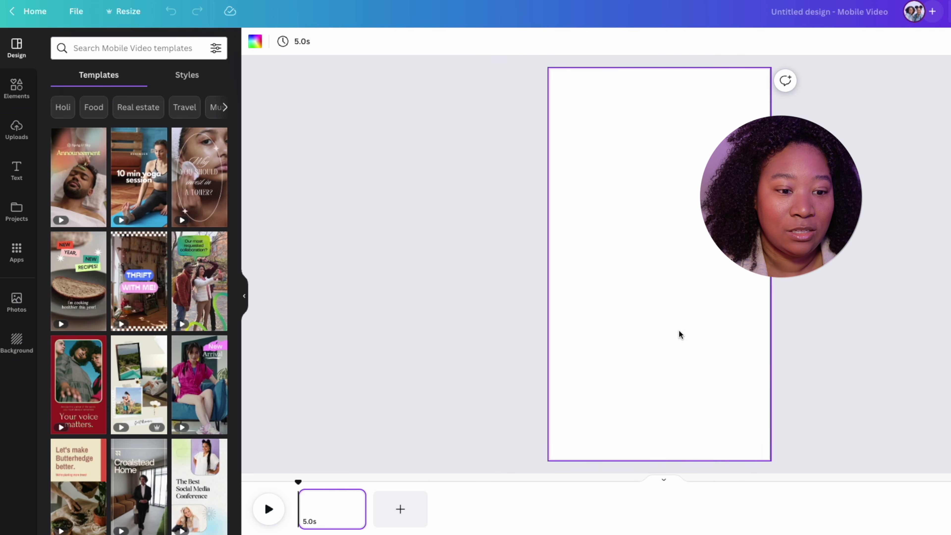
- Try pink, purple and grey backgrounds on the blank reel page and set the background to solid black, #000000
{"action": "left_click", "coordinate": [705, 253]}
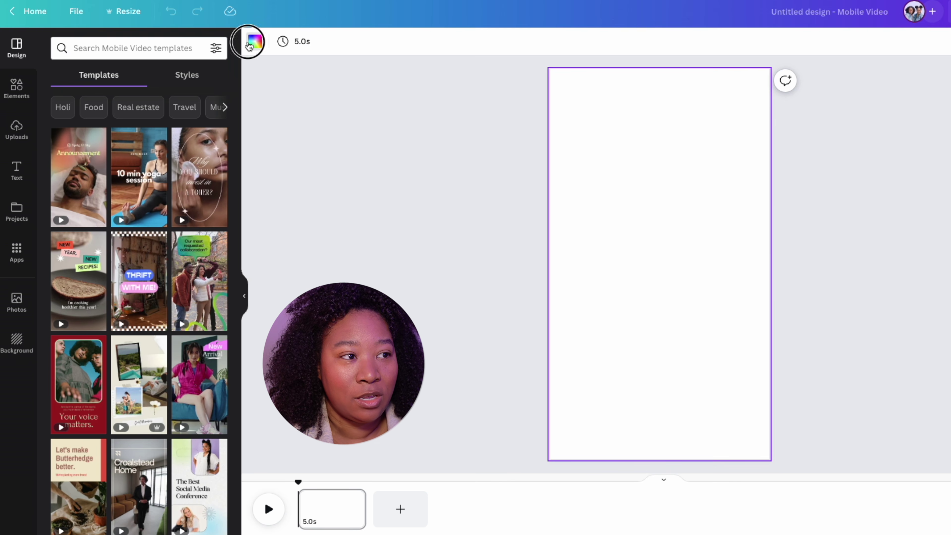
{"action": "left_click", "coordinate": [249, 46]}
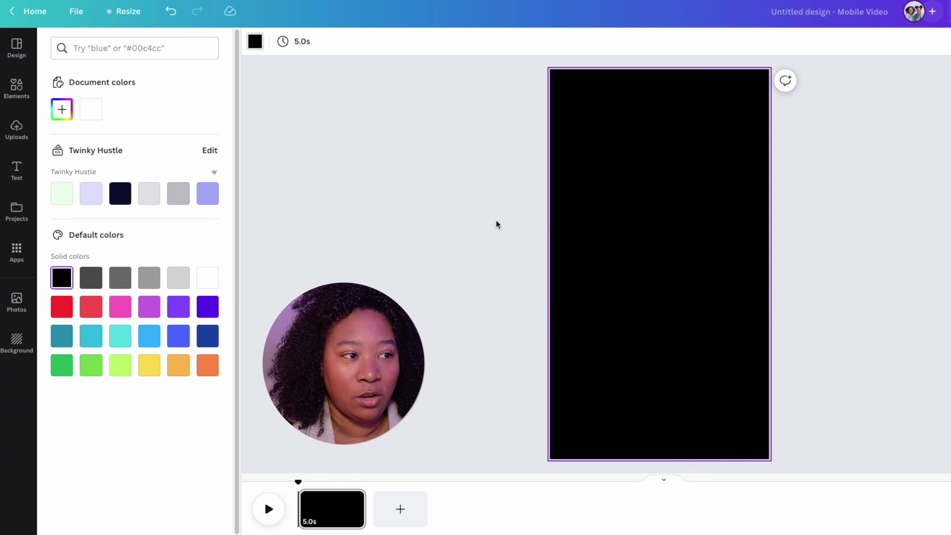
{"action": "left_click", "coordinate": [125, 302]}
{"action": "left_click", "coordinate": [149, 305]}
{"action": "left_click", "coordinate": [120, 277]}
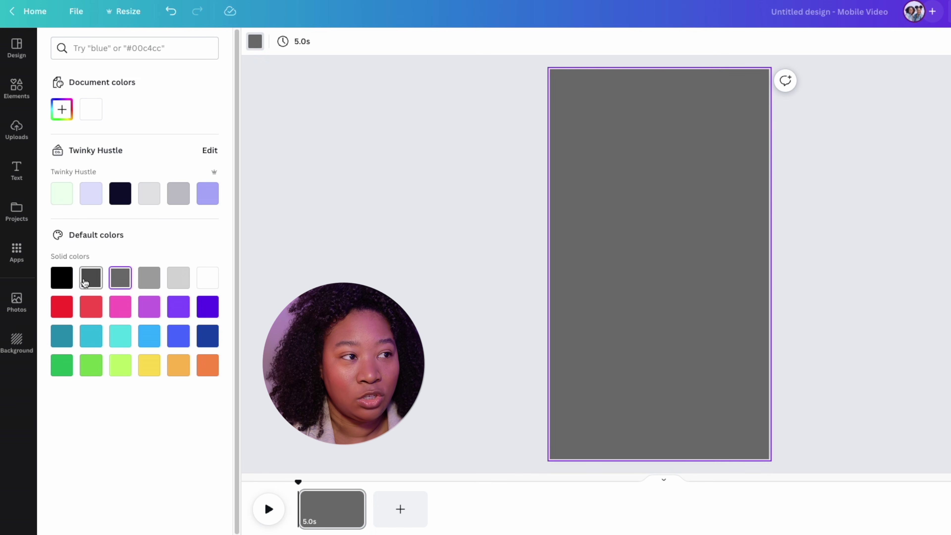
{"action": "left_click", "coordinate": [68, 280]}
{"action": "left_click", "coordinate": [62, 109]}
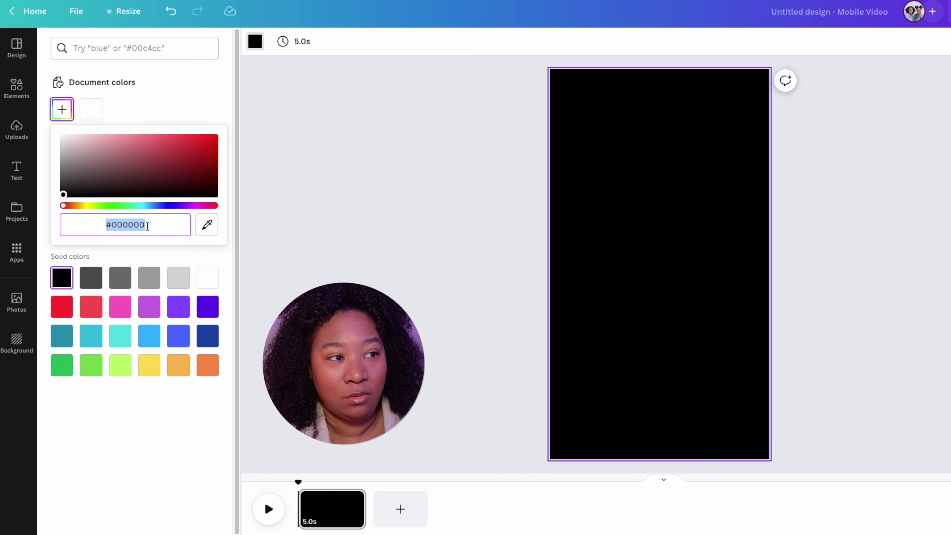
{"action": "left_click", "coordinate": [382, 291]}
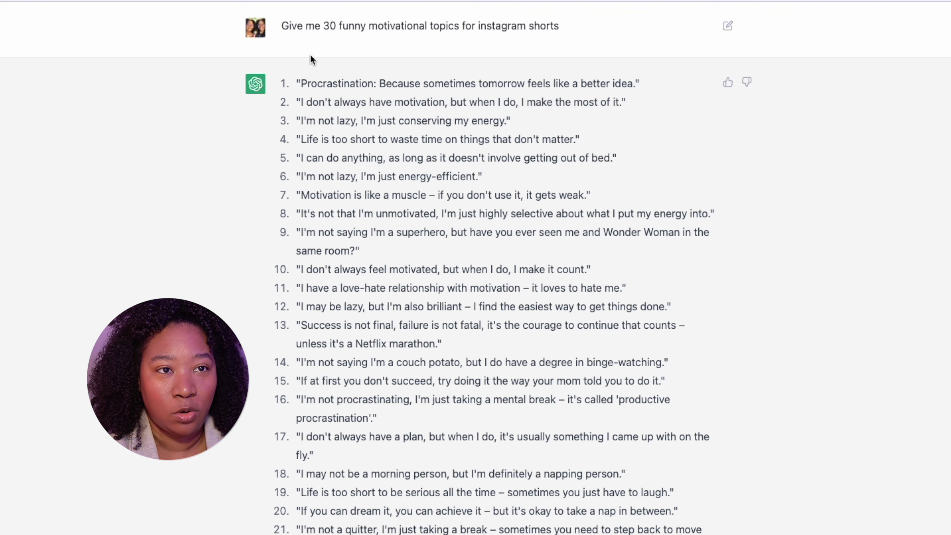
- Copy the first topic, "Procrastination: Because sometimes tomorrow feels like a better idea.", from the ChatGPT list
{"action": "left_click_drag", "start_coordinate": [297, 80], "coordinate": [635, 78]}
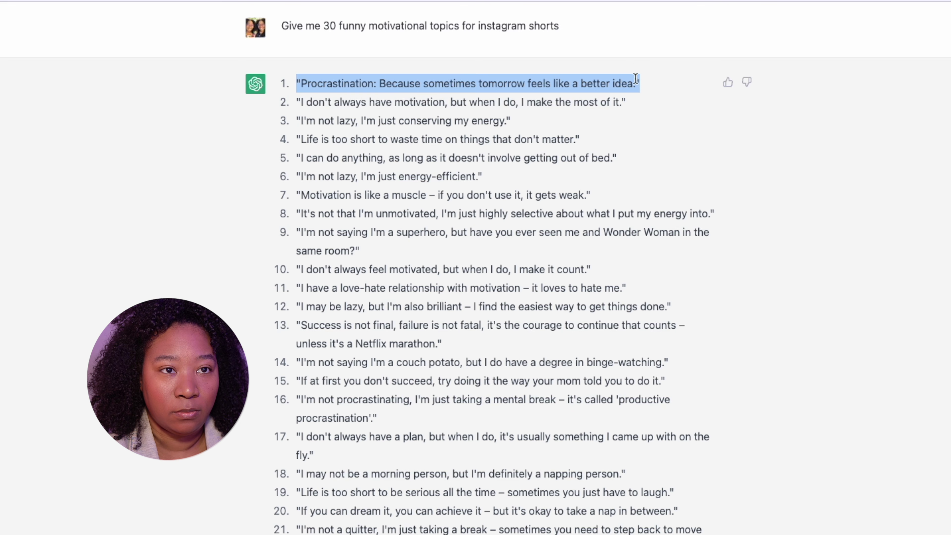
{"action": "right_click", "coordinate": [635, 79]}
{"action": "left_click", "coordinate": [638, 114]}
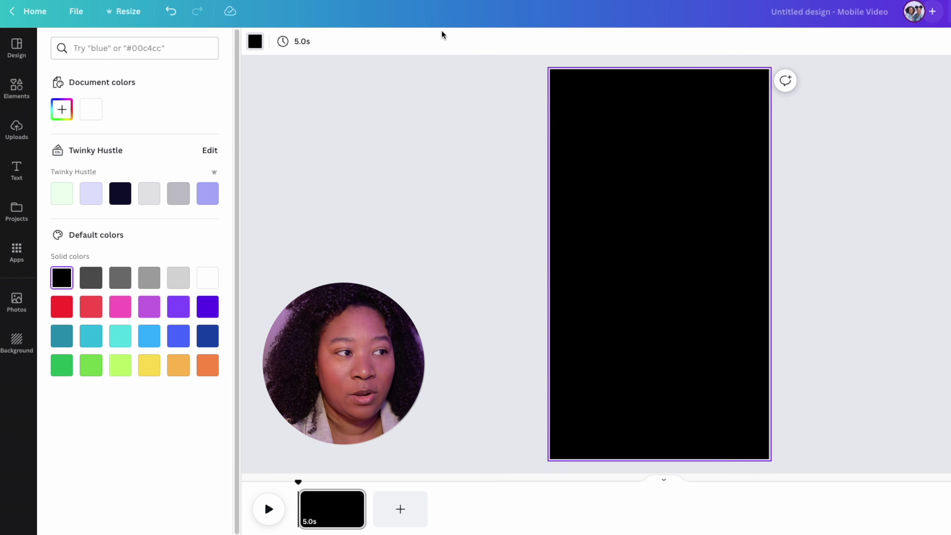
- In Canva, add a heading to the black page and replace its placeholder text with the copied procrastination quote
{"action": "left_click", "coordinate": [13, 177]}
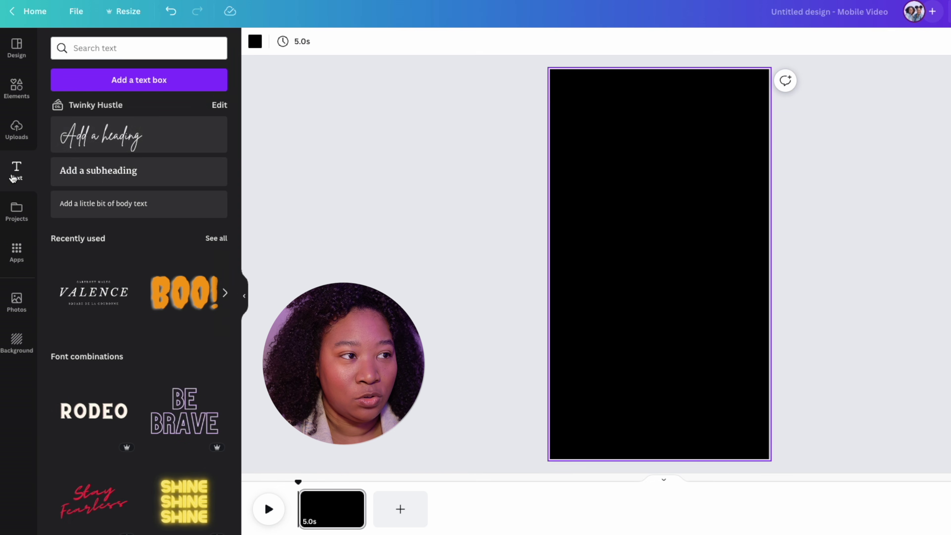
{"action": "left_click", "coordinate": [118, 143]}
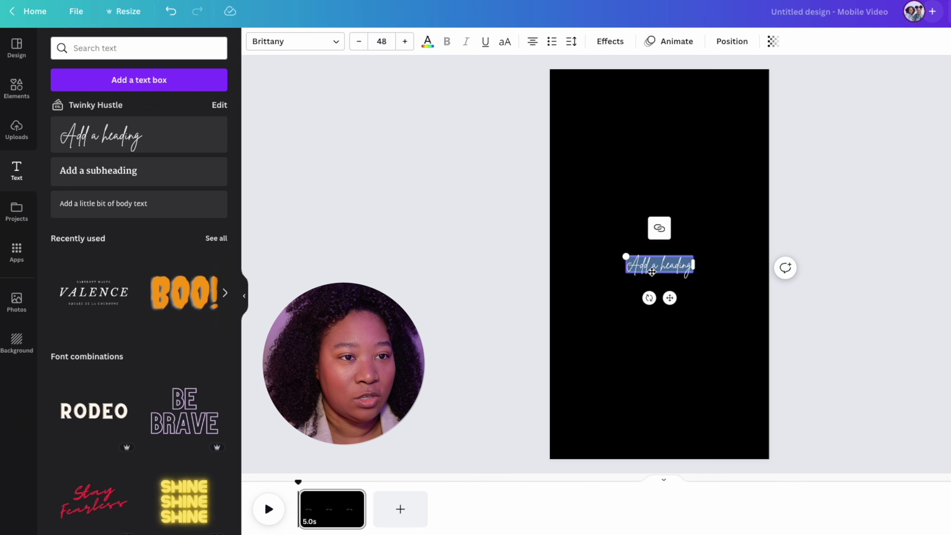
{"action": "key", "text": "ctrl+v"}
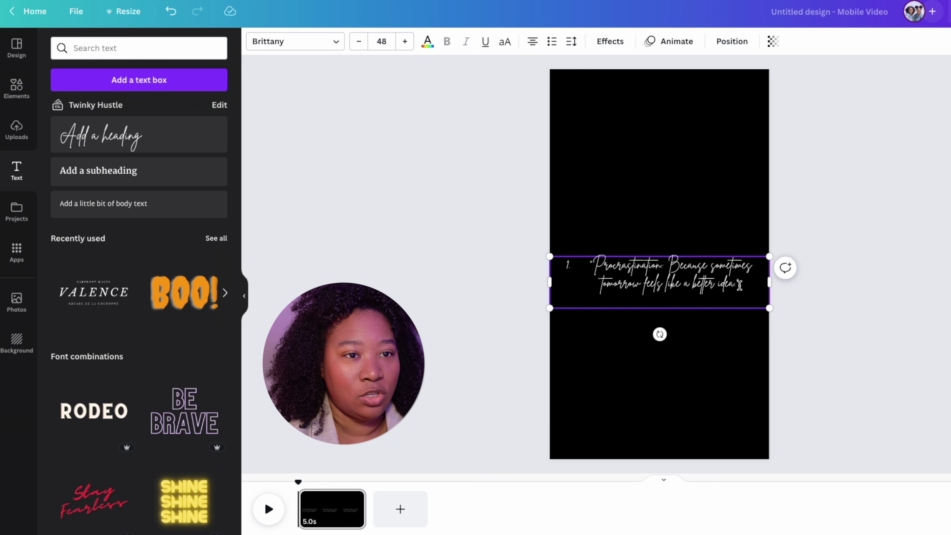
- Remove the empty line at the end of the procrastination quote and restyle it in Now Bold at size 43.2
{"action": "key", "text": "BackSpace"}
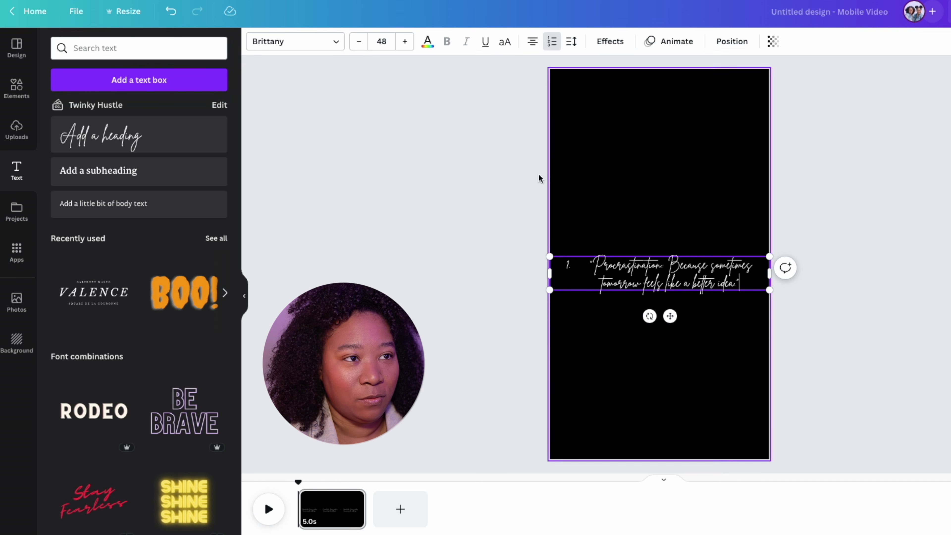
{"action": "left_click", "coordinate": [336, 42]}
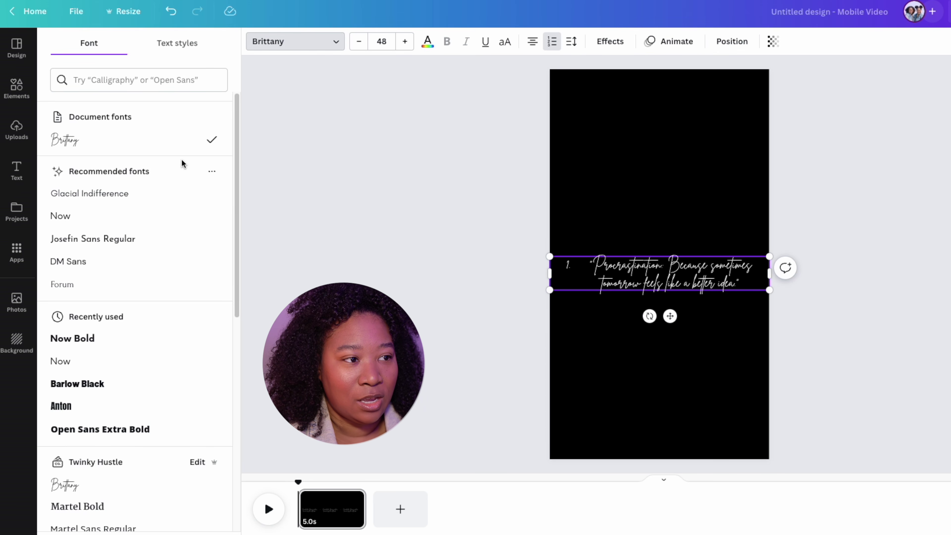
{"action": "left_click", "coordinate": [123, 378]}
{"action": "left_click", "coordinate": [111, 343]}
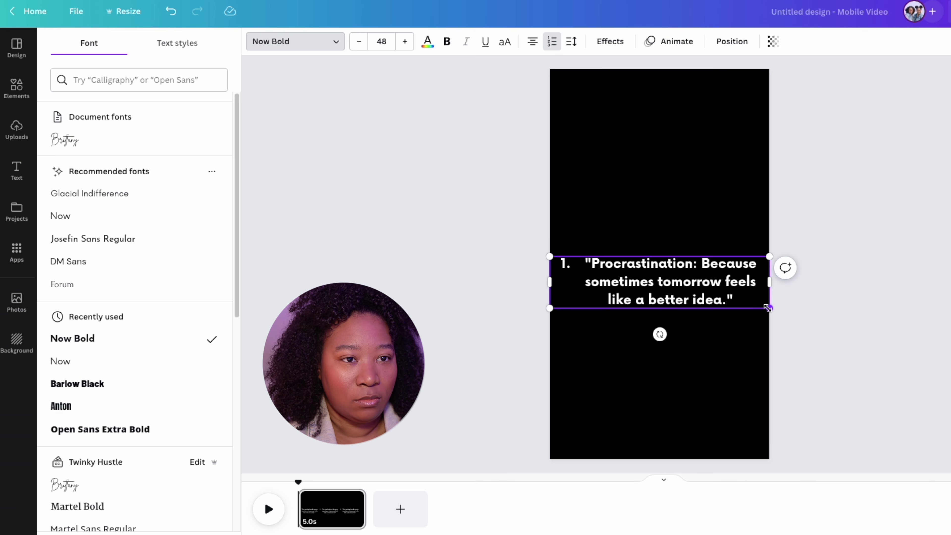
{"action": "left_click_drag", "start_coordinate": [761, 305], "coordinate": [747, 302]}
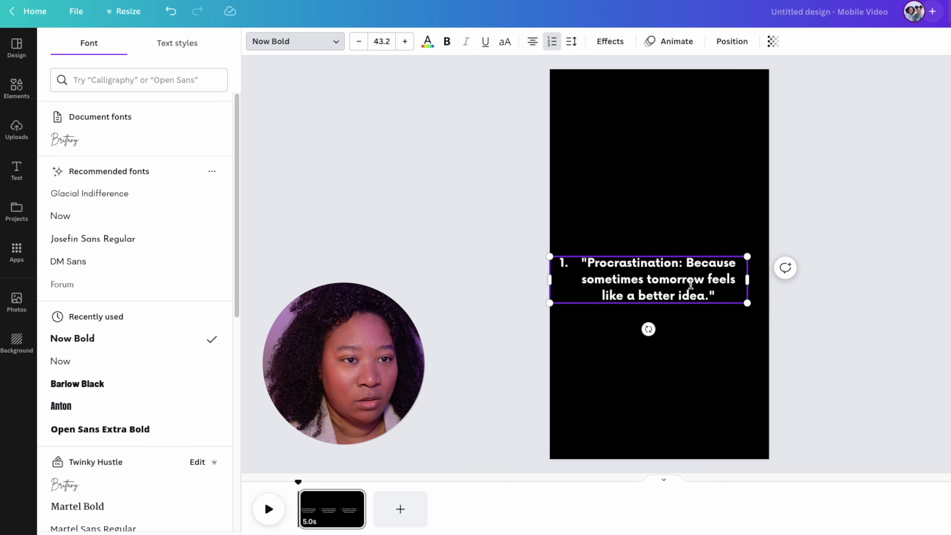
- Reformat the quote as unnumbered, left-aligned text in Now at size 47 without quotation marks, and place it slightly above the page's centre
{"action": "left_click_drag", "start_coordinate": [679, 280], "coordinate": [715, 297]}
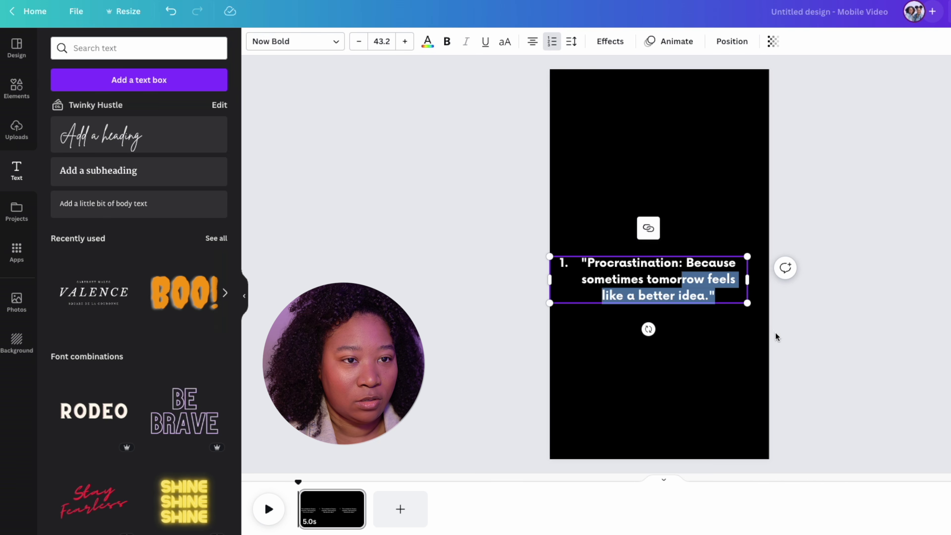
{"action": "left_click", "coordinate": [716, 323]}
{"action": "left_click", "coordinate": [690, 290]}
{"action": "mouse_move", "coordinate": [747, 302]}
{"action": "left_mouse_down"}
{"action": "mouse_move", "coordinate": [733, 301]}
{"action": "mouse_move", "coordinate": [744, 302]}
{"action": "left_mouse_up"}
{"action": "left_click", "coordinate": [851, 346]}
{"action": "left_click_drag", "start_coordinate": [660, 293], "coordinate": [665, 263]}
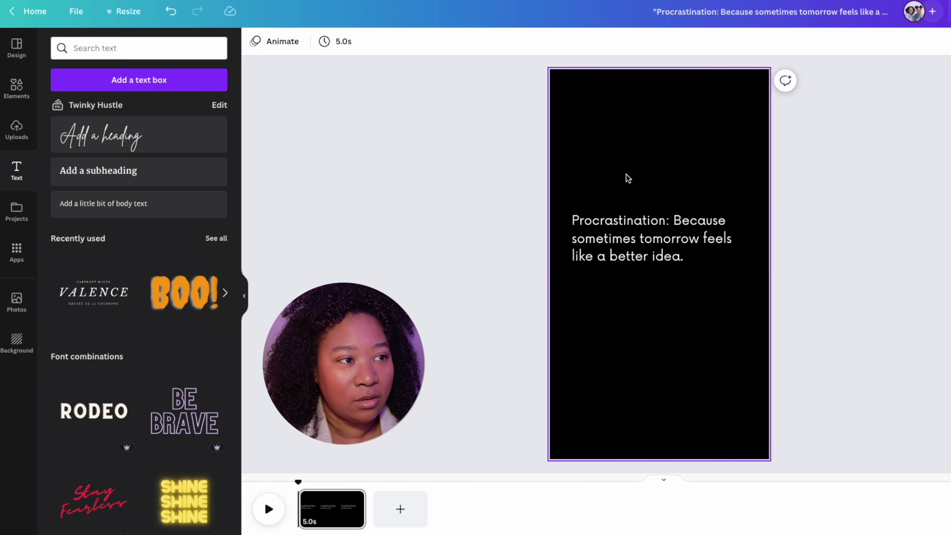
{"action": "left_click", "coordinate": [608, 247]}
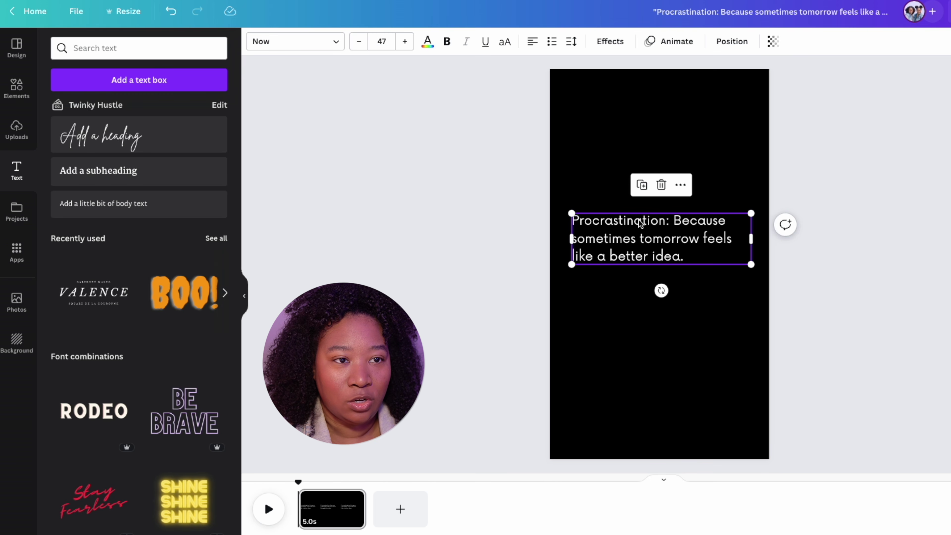
{"action": "left_click", "coordinate": [642, 185]}
{"action": "left_click_drag", "start_coordinate": [632, 267], "coordinate": [633, 320]}
{"action": "double_click", "coordinate": [634, 320]}
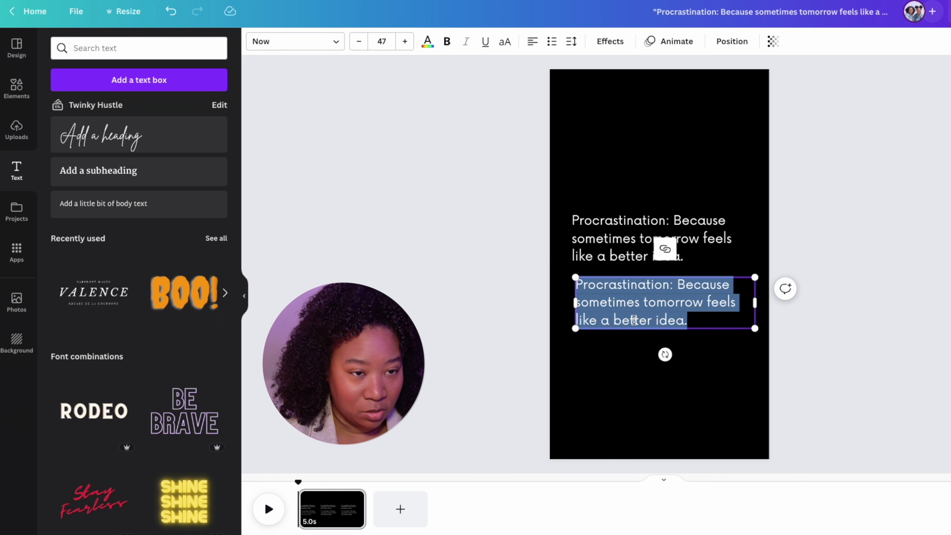
{"action": "type", "text": "@"}
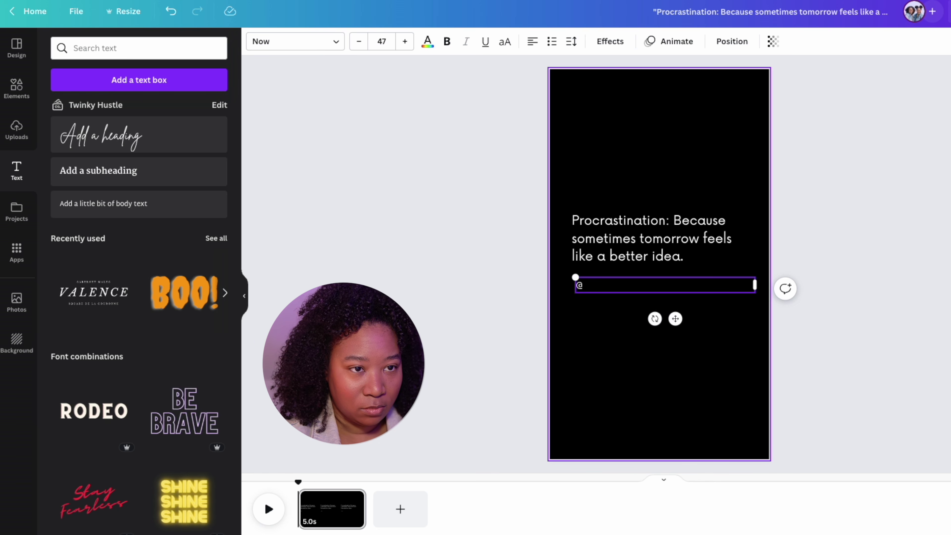
{"action": "type", "text": "twinnk"}
{"action": "key", "text": "BackSpace"}
{"action": "key", "text": "BackSpace"}
{"action": "type", "text": "kyhustle"}
{"action": "left_click", "coordinate": [514, 436]}
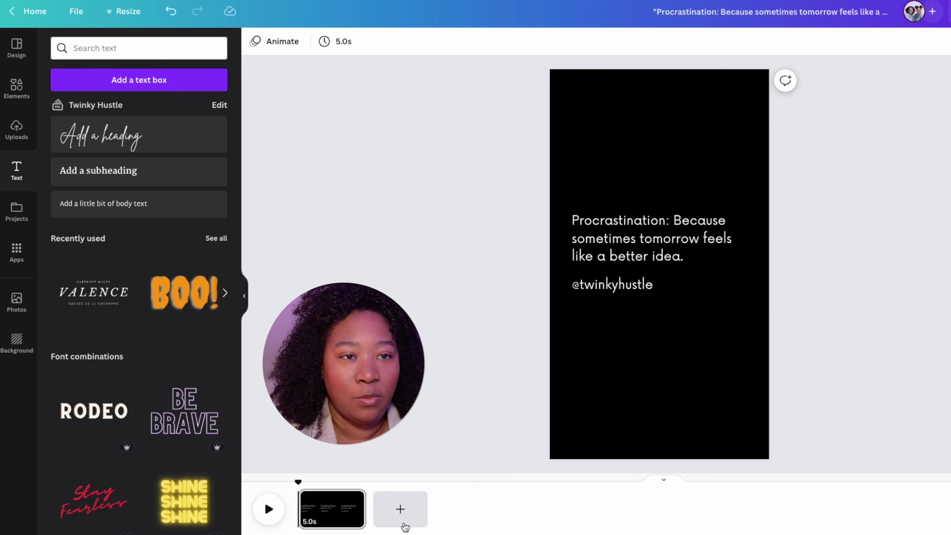
- Add a second page, and copy topic 2, "I don't always have motivation, but when I do, I make the most of it.", from the ChatGPT list
{"action": "left_click", "coordinate": [402, 514]}
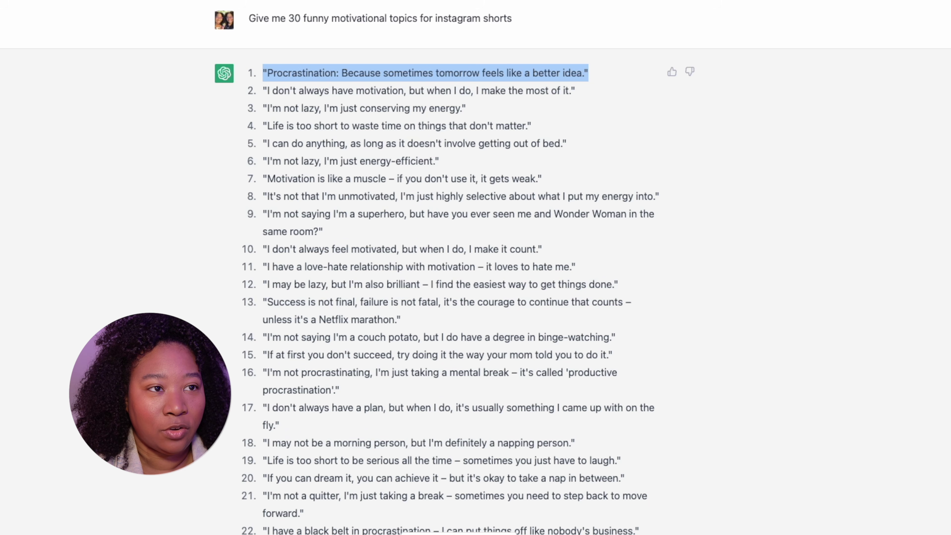
{"action": "left_click_drag", "start_coordinate": [263, 89], "coordinate": [573, 90]}
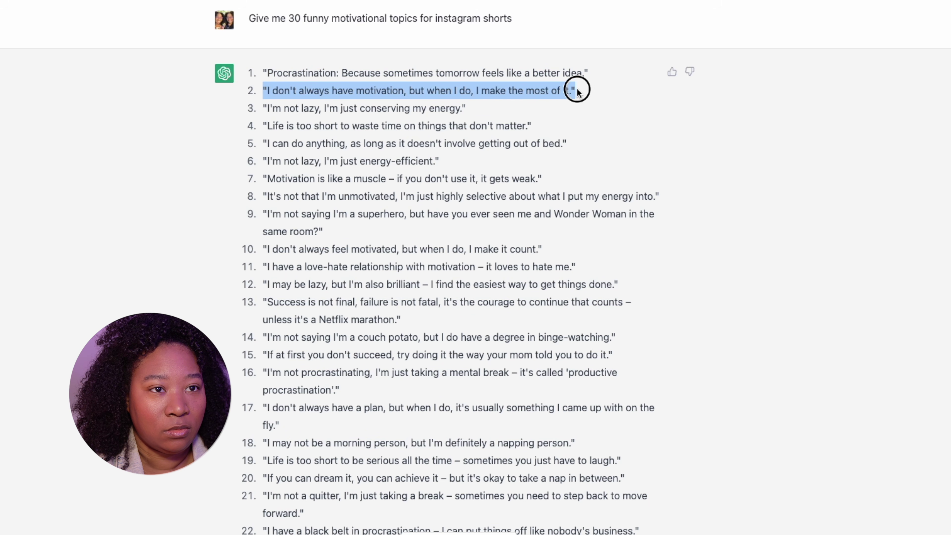
{"action": "right_click", "coordinate": [571, 90]}
{"action": "left_click", "coordinate": [543, 119]}
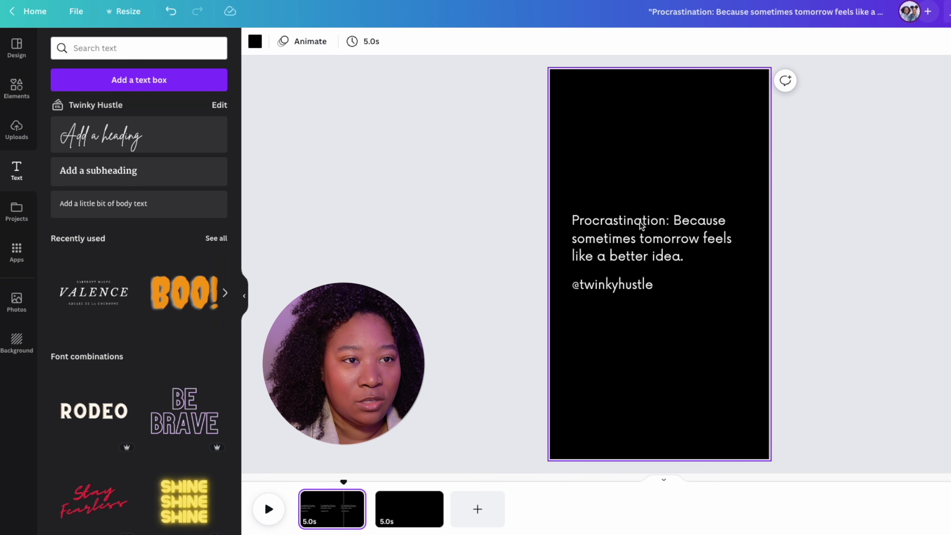
- In Canva, copy the procrastination quote's text box from the first page and paste it onto the second page
{"action": "left_click", "coordinate": [637, 227]}
{"action": "right_click", "coordinate": [634, 230]}
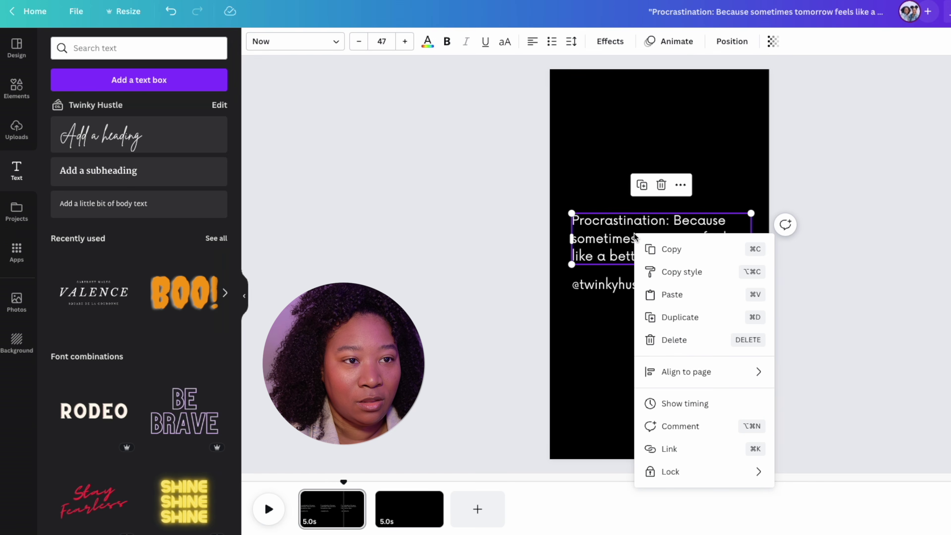
{"action": "left_click", "coordinate": [673, 249]}
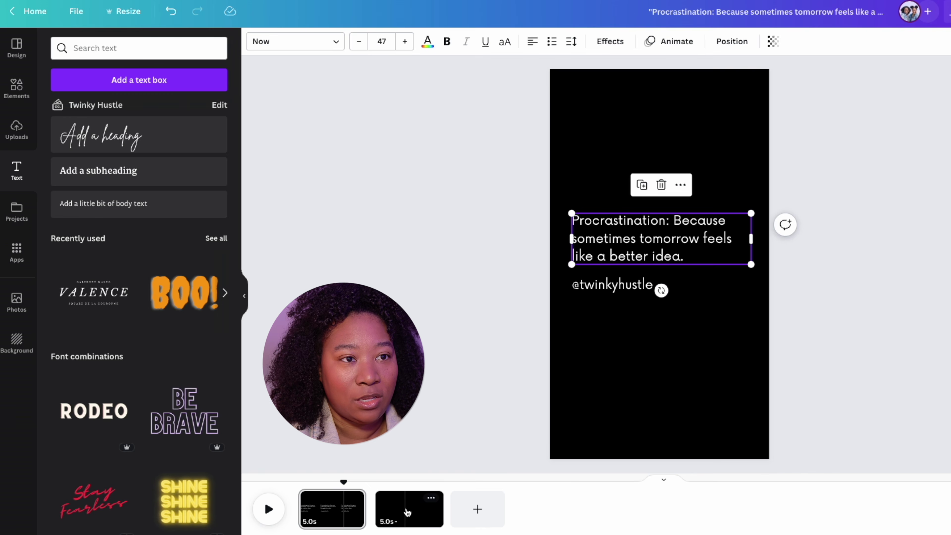
{"action": "left_click", "coordinate": [434, 510]}
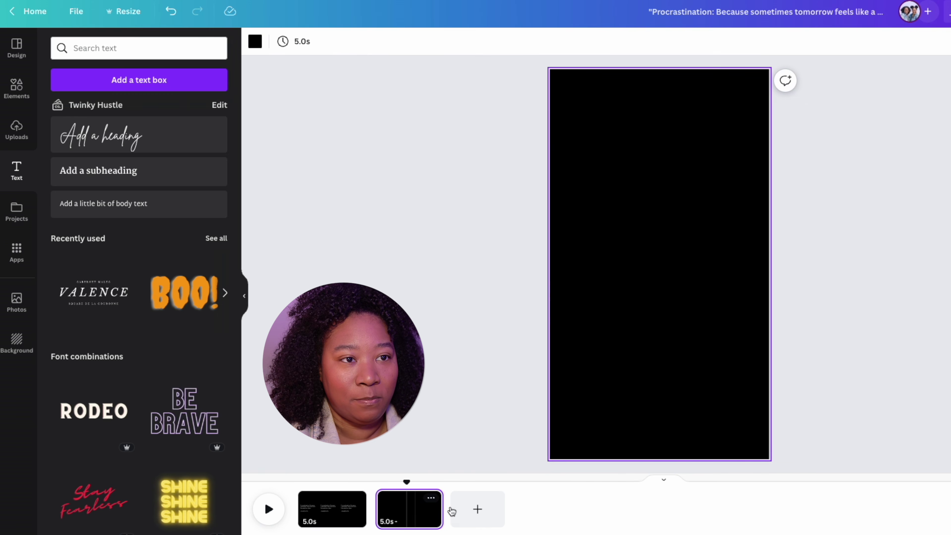
{"action": "right_click", "coordinate": [592, 206]}
{"action": "left_click", "coordinate": [639, 263]}
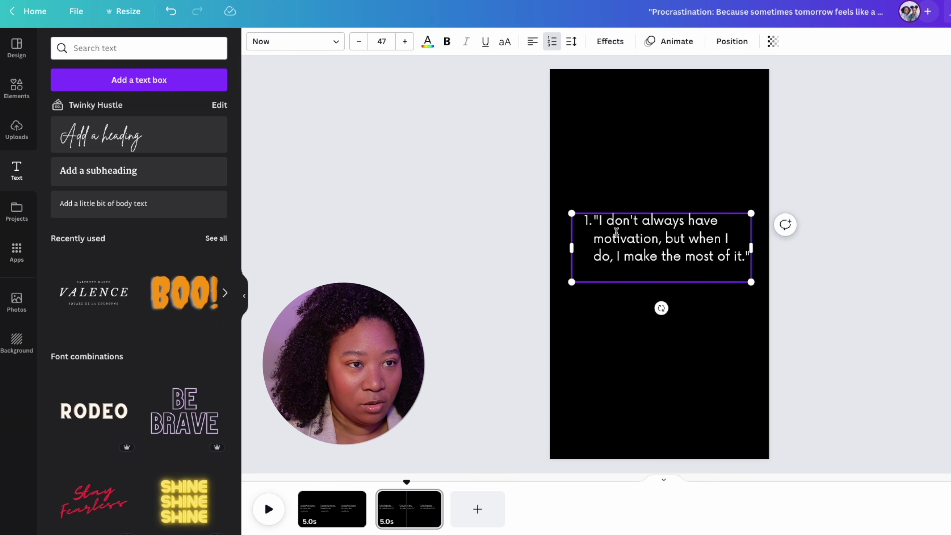
- Format the second page's quote, "I don't always have motivation, but when I do, I make the most of it.", without list numbering or quotation marks
{"action": "key", "text": "ctrl+shift+7"}
{"action": "key", "text": "Delete"}
{"action": "key", "text": "ctrl+End"}
{"action": "key", "text": "BackSpace"}
{"action": "left_click", "coordinate": [682, 323]}
{"action": "left_click", "coordinate": [658, 254]}
{"action": "mouse_move", "coordinate": [658, 255]}
{"action": "left_mouse_down"}
{"action": "mouse_move", "coordinate": [654, 272]}
{"action": "mouse_move", "coordinate": [656, 258]}
{"action": "left_mouse_up"}
{"action": "left_click", "coordinate": [607, 289]}
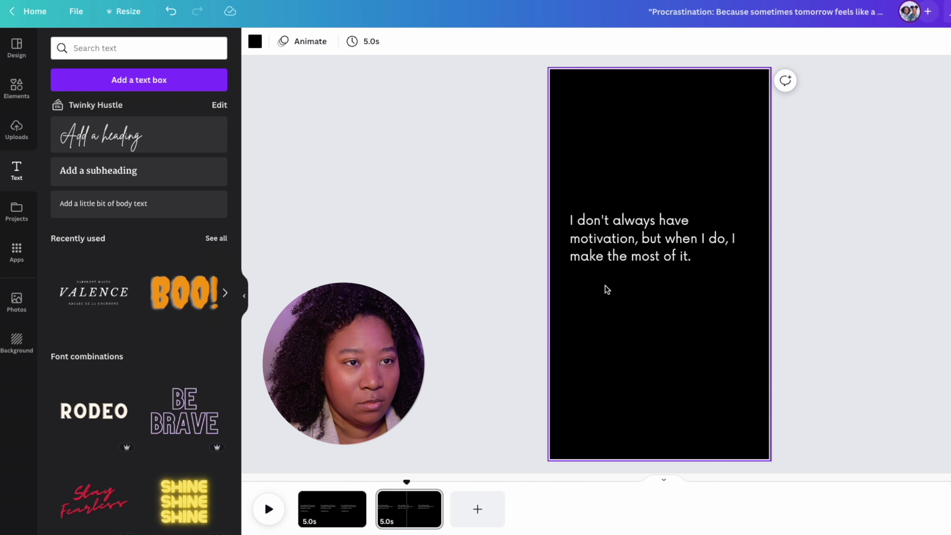
{"action": "left_click", "coordinate": [631, 260]}
{"action": "left_click", "coordinate": [643, 188]}
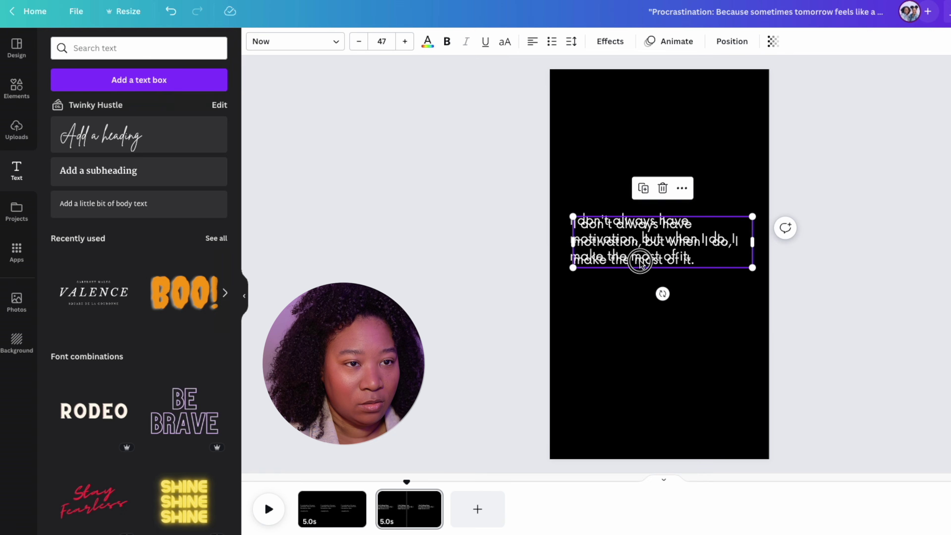
{"action": "left_click_drag", "start_coordinate": [640, 262], "coordinate": [651, 333]}
{"action": "double_click", "coordinate": [650, 330]}
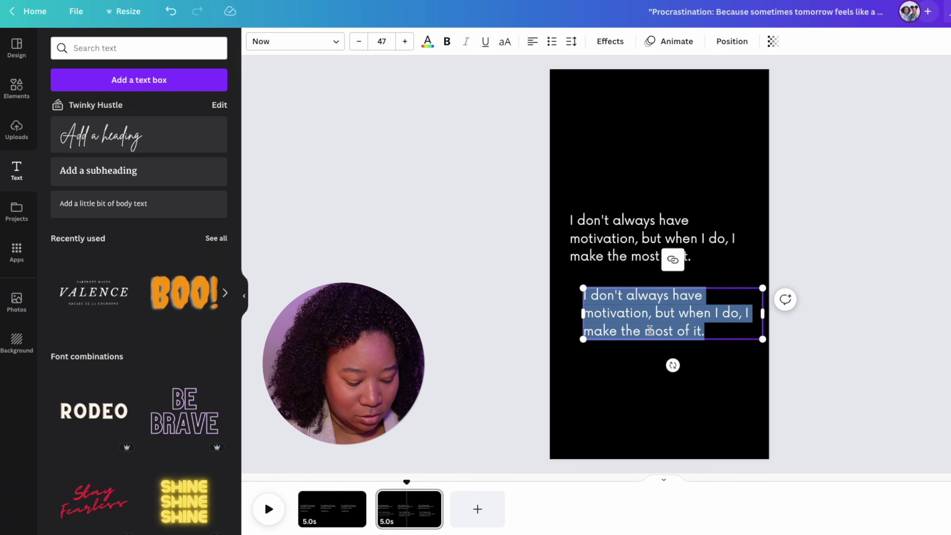
{"action": "key", "text": "BackSpace"}
{"action": "key", "text": "ctrl+v"}
{"action": "left_click", "coordinate": [643, 335]}
{"action": "left_click", "coordinate": [659, 296]}
{"action": "mouse_move", "coordinate": [680, 326]}
{"action": "left_mouse_down"}
{"action": "mouse_move", "coordinate": [668, 315]}
{"action": "mouse_move", "coordinate": [673, 324]}
{"action": "left_mouse_up"}
{"action": "left_click", "coordinate": [498, 310]}
- Add a third page to the reel and set its background colour to white
{"action": "left_click", "coordinate": [483, 508]}
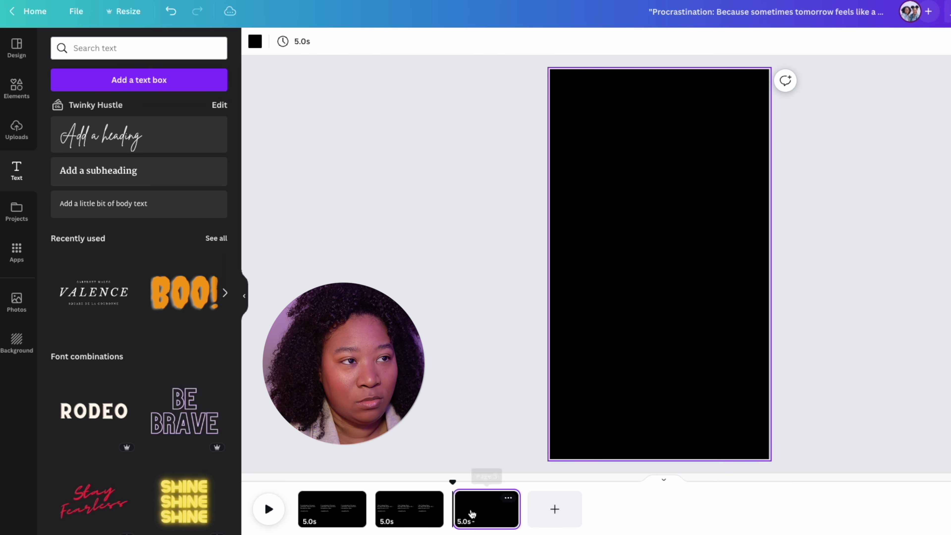
{"action": "left_click", "coordinate": [256, 42]}
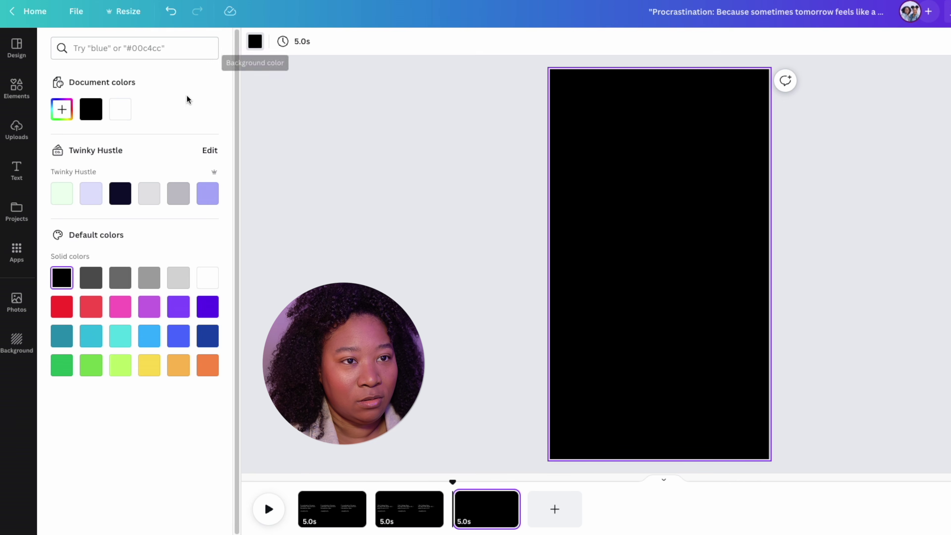
{"action": "left_click", "coordinate": [204, 278]}
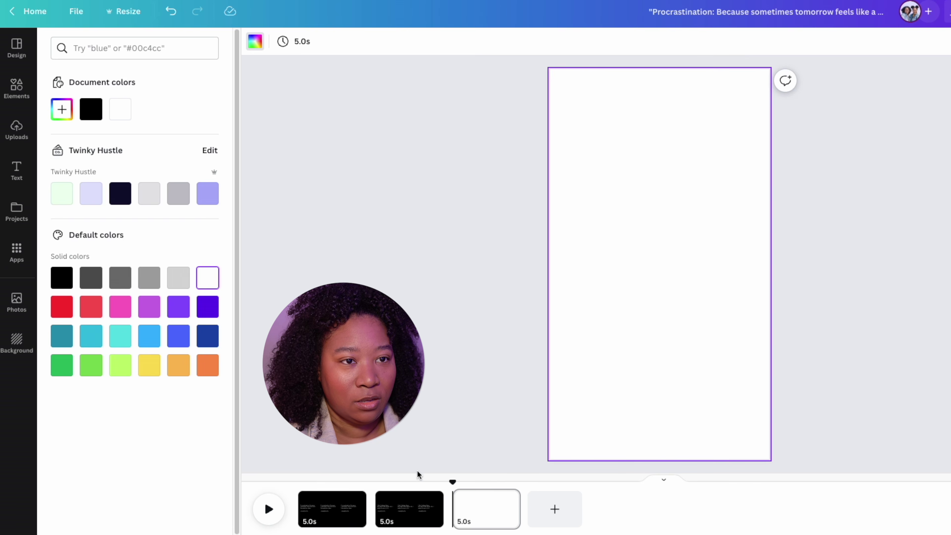
- Copy the quote's text box from the second page onto the white third page and set its text colour to black
{"action": "left_click", "coordinate": [409, 509]}
{"action": "left_click", "coordinate": [641, 218]}
{"action": "right_click", "coordinate": [641, 218]}
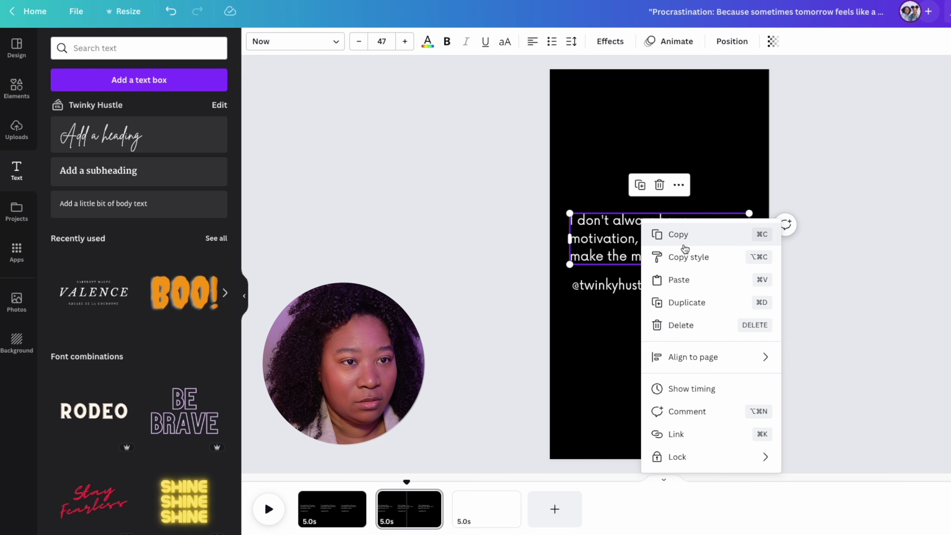
{"action": "left_click", "coordinate": [687, 236]}
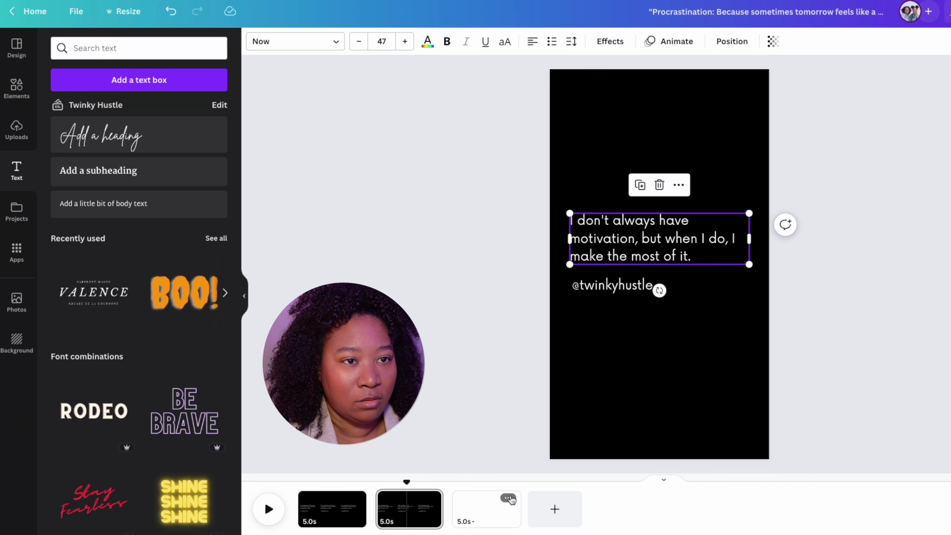
{"action": "left_click", "coordinate": [484, 506]}
{"action": "right_click", "coordinate": [646, 204]}
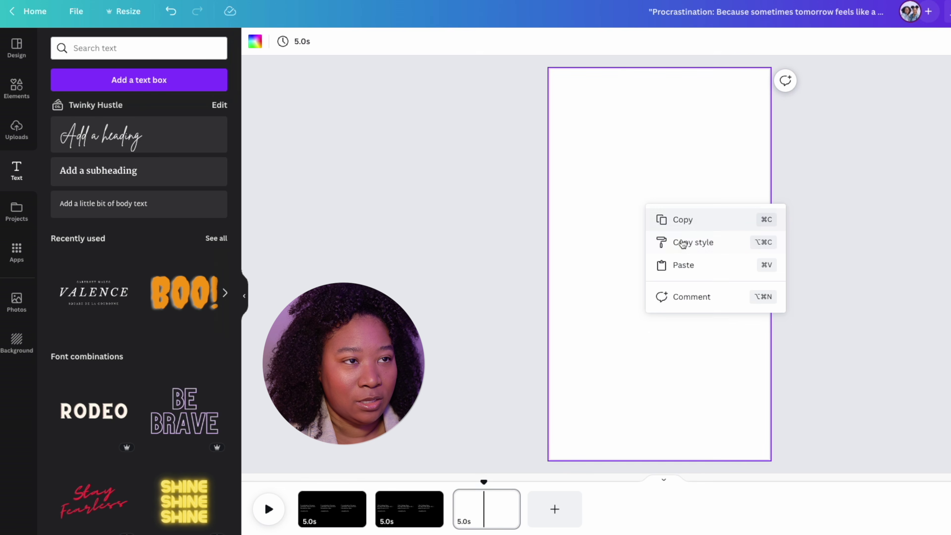
{"action": "left_click", "coordinate": [681, 263]}
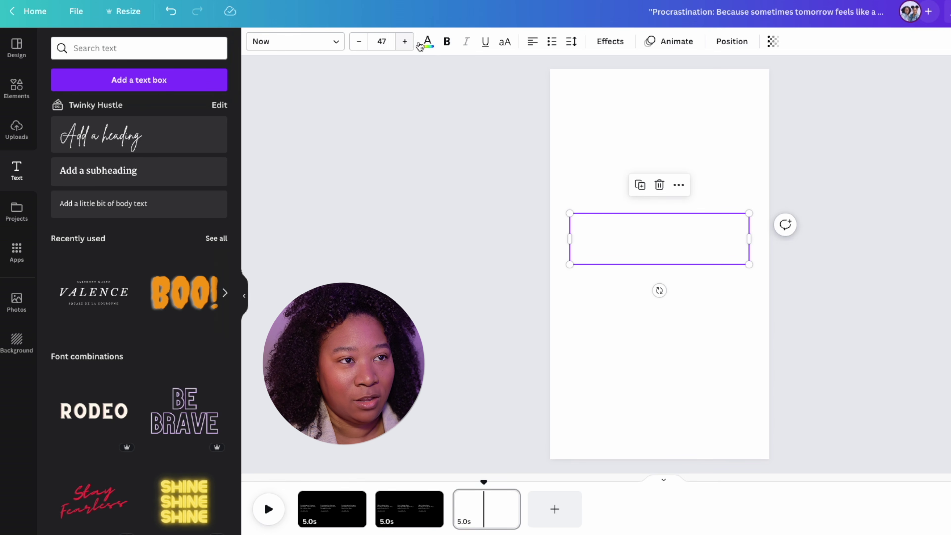
{"action": "left_click", "coordinate": [427, 42]}
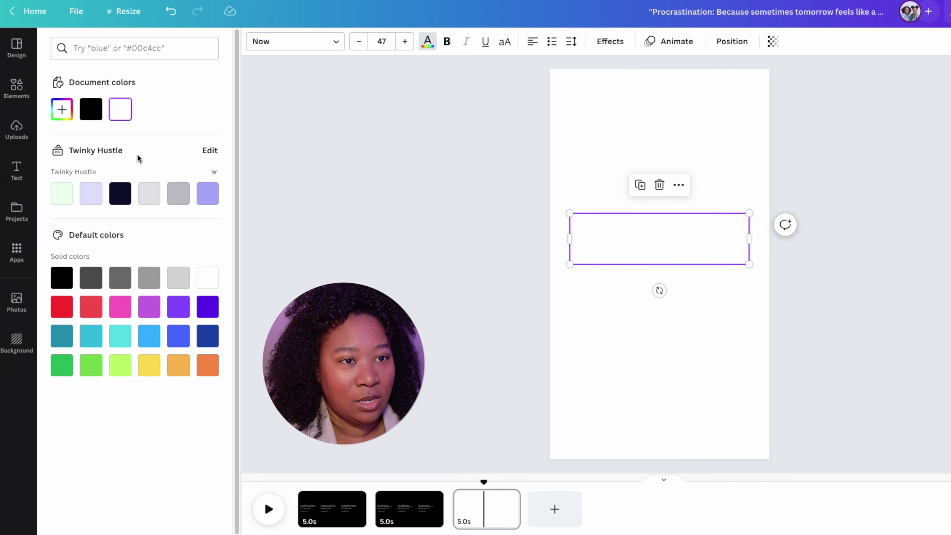
{"action": "left_click", "coordinate": [98, 116]}
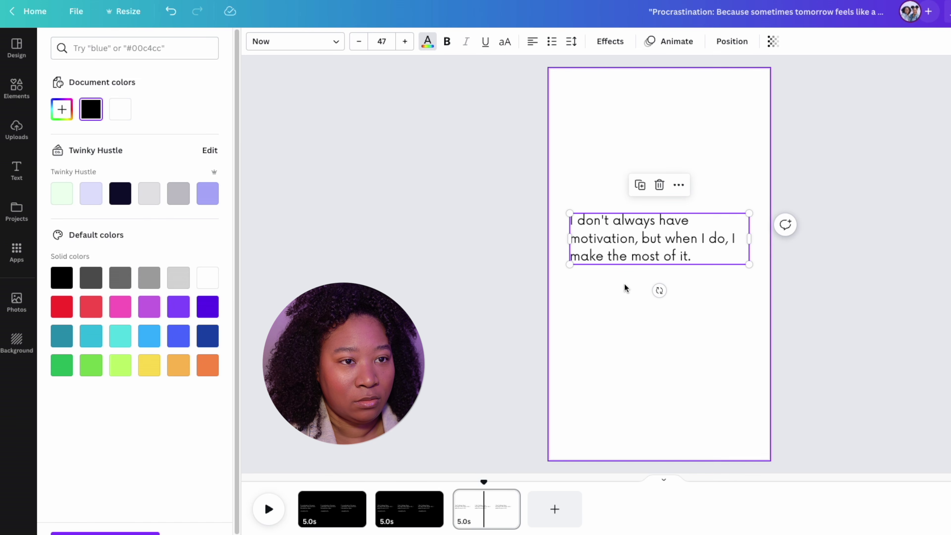
{"action": "left_click", "coordinate": [628, 281]}
{"action": "left_click", "coordinate": [647, 238]}
{"action": "left_click", "coordinate": [641, 187]}
{"action": "left_click_drag", "start_coordinate": [628, 280], "coordinate": [623, 291]}
{"action": "left_click_drag", "start_coordinate": [624, 292], "coordinate": [624, 288]}
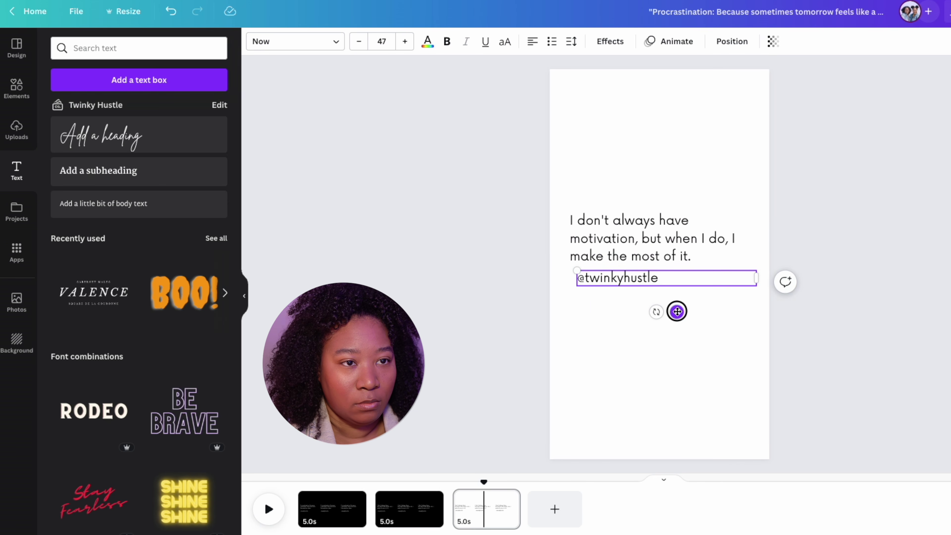
{"action": "left_click_drag", "start_coordinate": [676, 310], "coordinate": [672, 315]}
{"action": "left_click", "coordinate": [623, 249]}
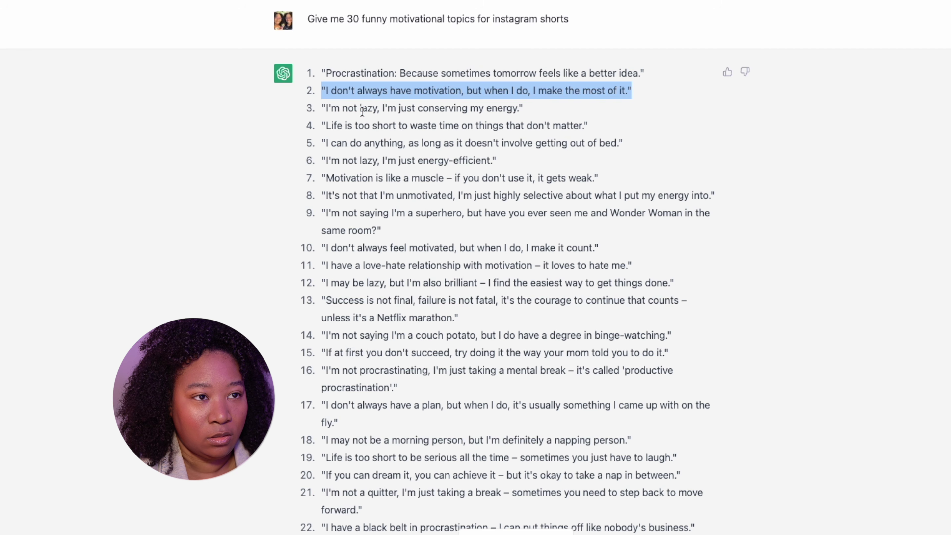
- Copy topic 3 from the ChatGPT list into the third page's quote as "I'm not lazy, I'm just conserving my energy." and raise it above the handle
{"action": "triple_click", "coordinate": [360, 108]}
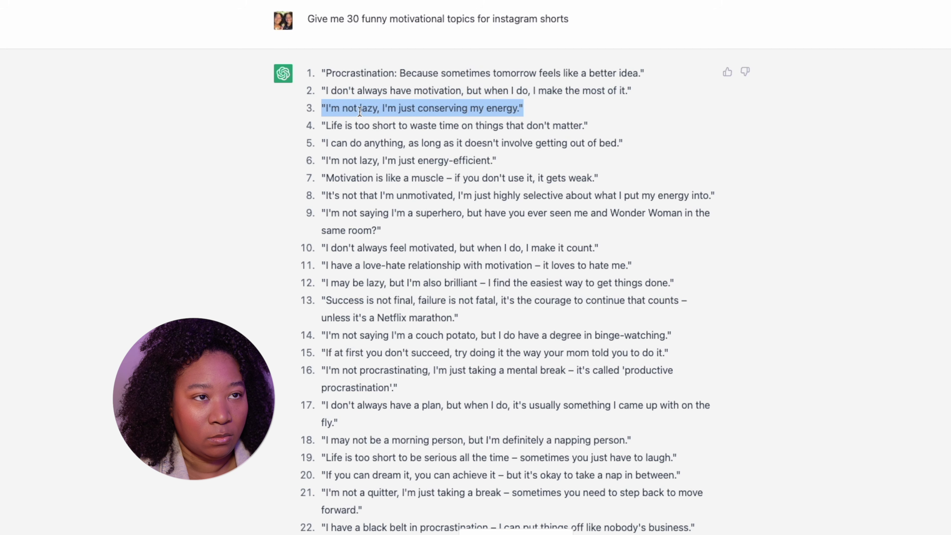
{"action": "right_click", "coordinate": [360, 111]}
{"action": "left_click", "coordinate": [380, 135]}
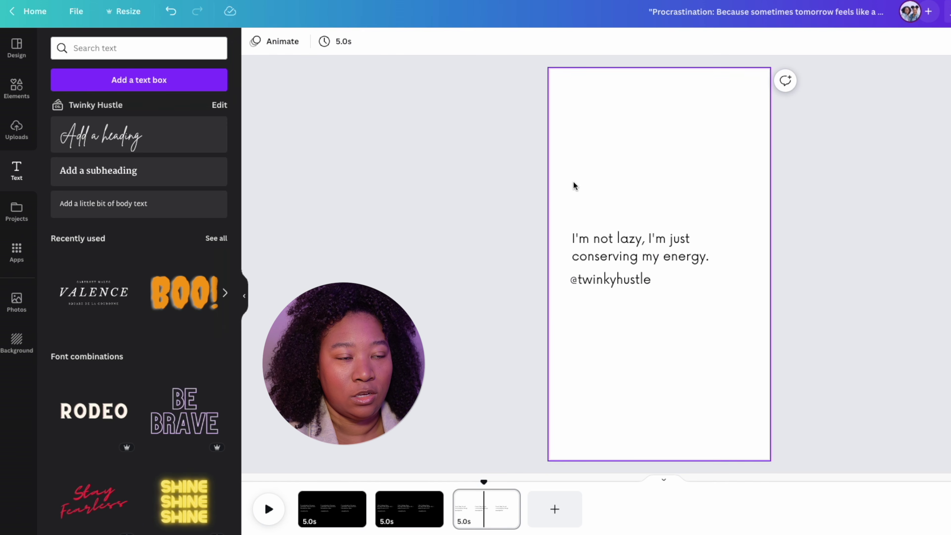
{"action": "left_click", "coordinate": [599, 255]}
{"action": "left_click_drag", "start_coordinate": [673, 288], "coordinate": [675, 281]}
{"action": "left_click", "coordinate": [518, 316]}
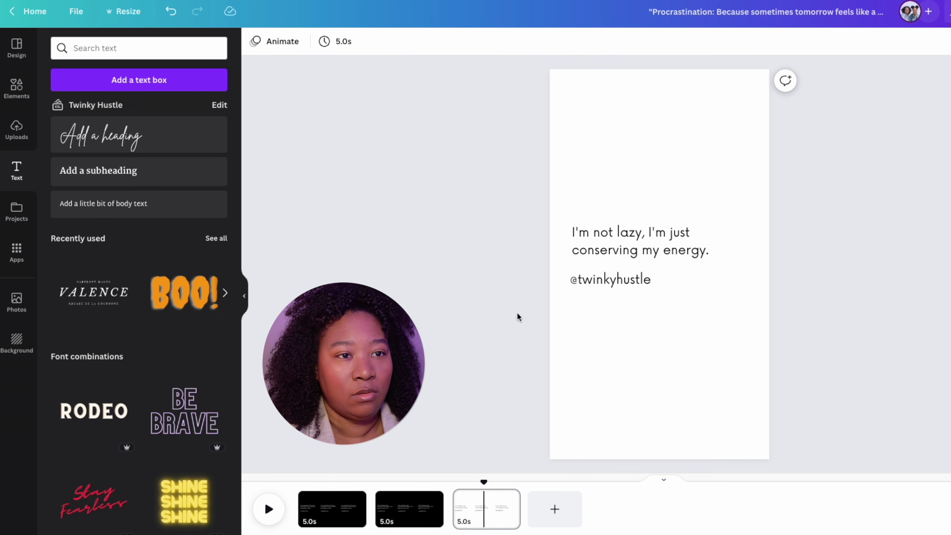
- Review the second and first pages of the reel, and return to the third page
{"action": "left_click", "coordinate": [395, 506]}
{"action": "left_click", "coordinate": [322, 509]}
{"action": "left_click", "coordinate": [491, 510]}
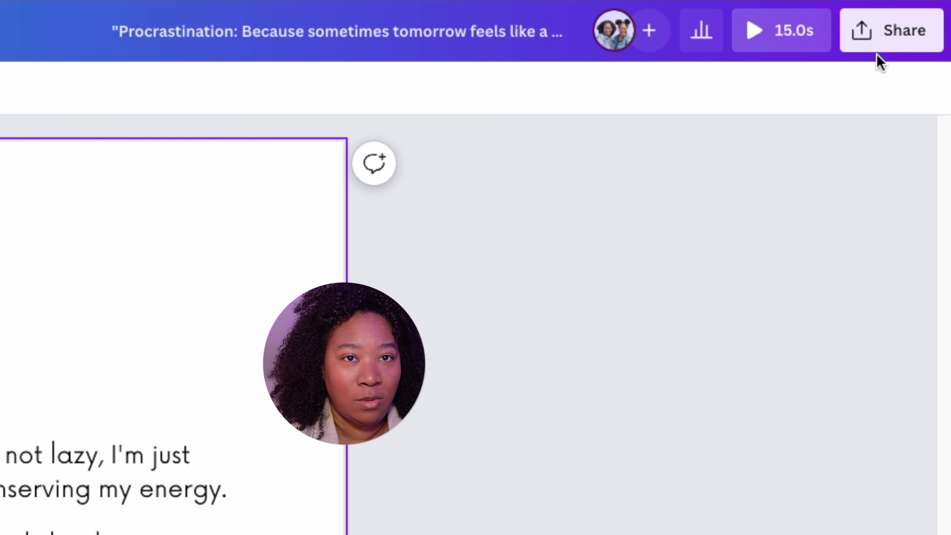
- Open the reel's download settings and confirm pages 1–3 as the pages to export
{"action": "left_click", "coordinate": [871, 41]}
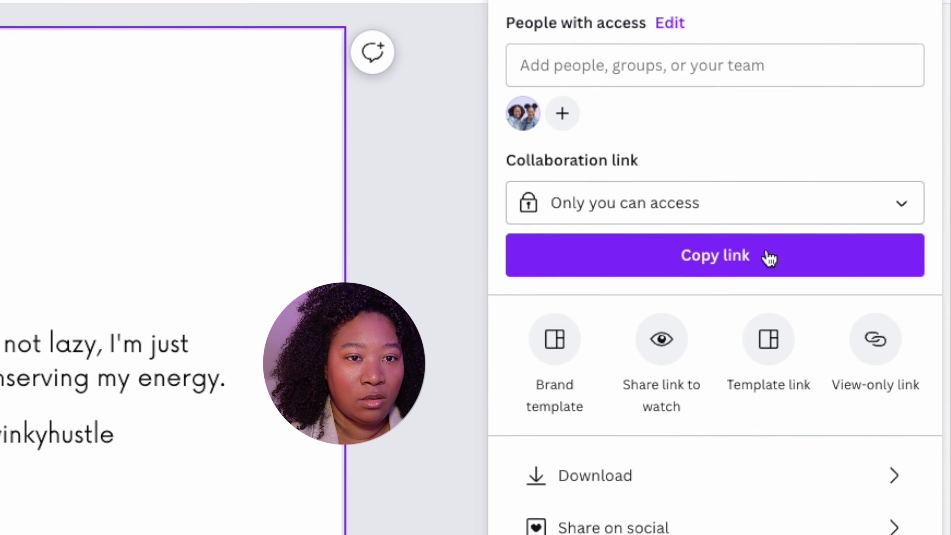
{"action": "left_click", "coordinate": [669, 403]}
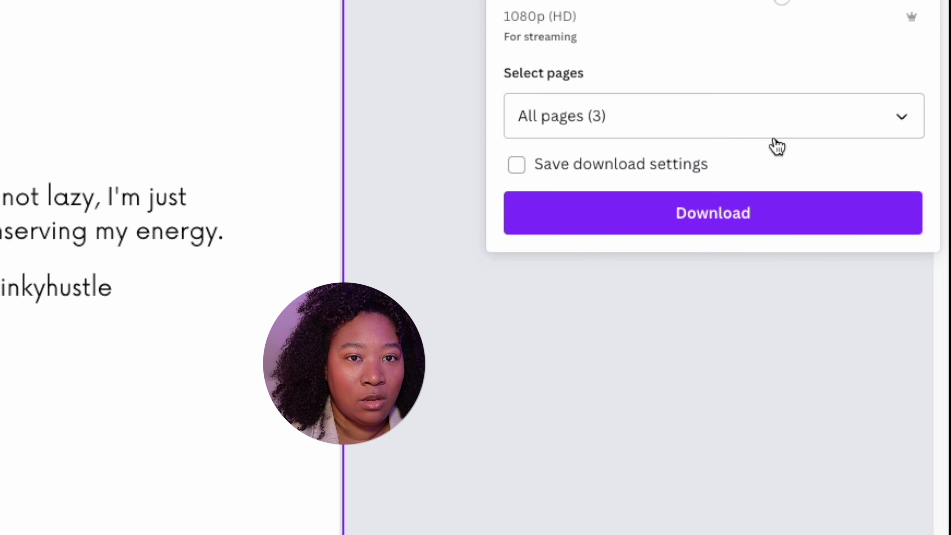
{"action": "left_click", "coordinate": [782, 122]}
{"action": "scroll", "coordinate": [667, 243], "scroll_direction": "down", "scroll_amount": 1}
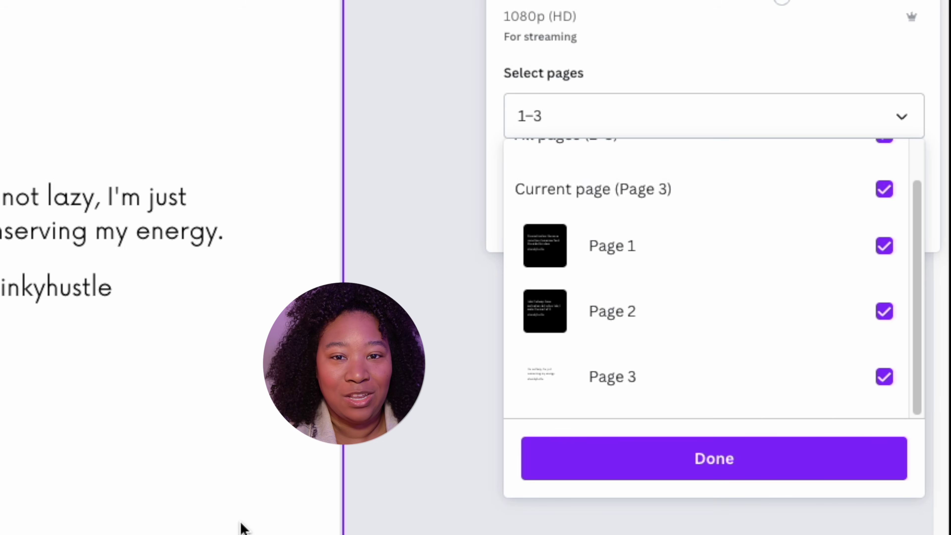
{"action": "left_click", "coordinate": [527, 465]}
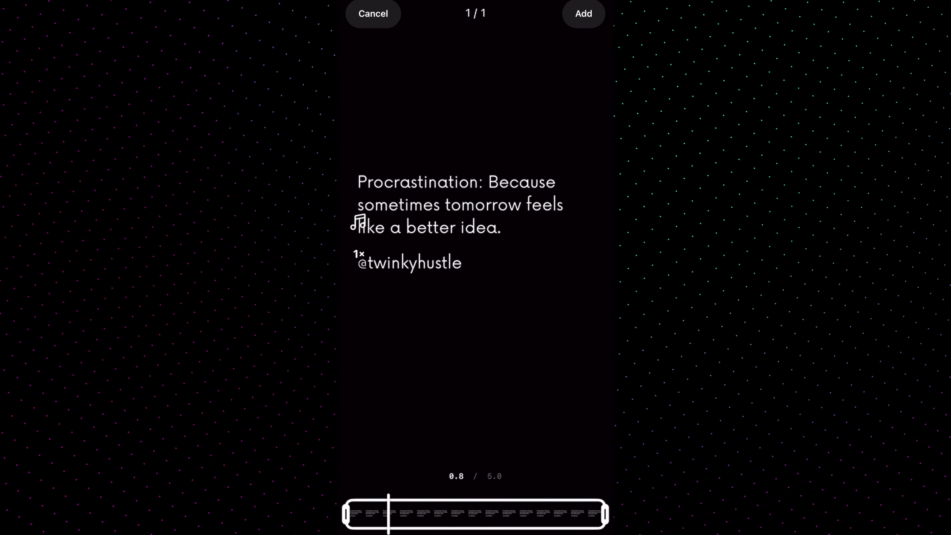
- Switch to Instagram, add the procrastination quote clip to a reel and set its audio to "Surround Sound (Instrumental)" by Fruity Covers
{"action": "left_click", "coordinate": [583, 14]}
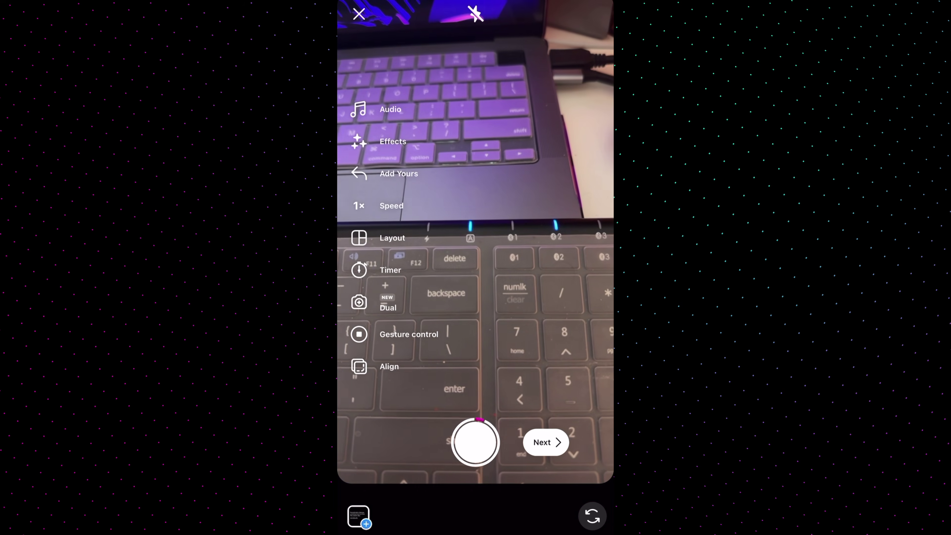
{"action": "left_click", "coordinate": [358, 109]}
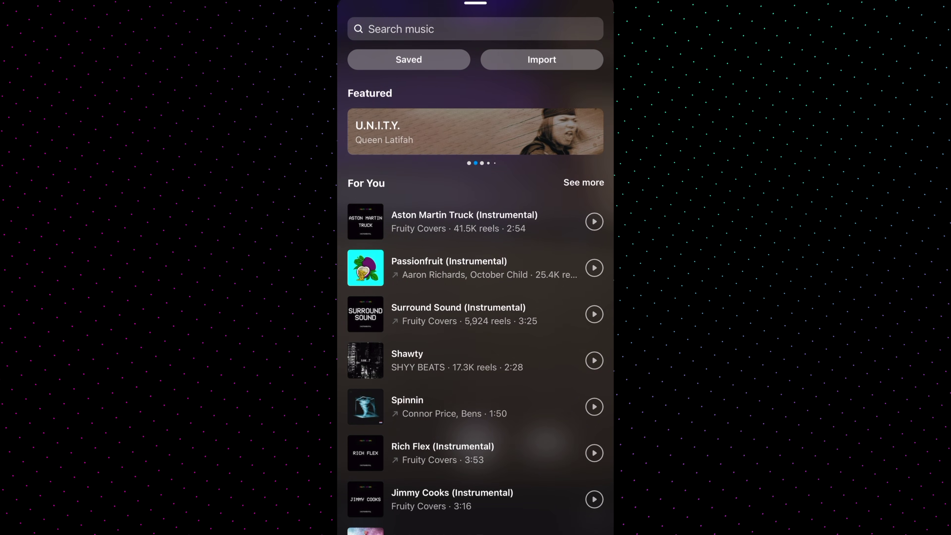
{"action": "left_click", "coordinate": [458, 314]}
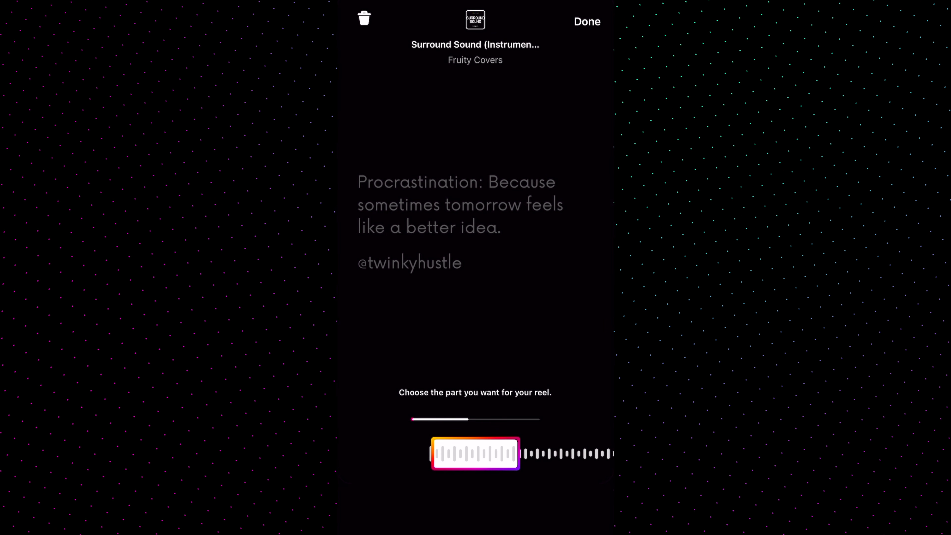
{"action": "left_click", "coordinate": [586, 21]}
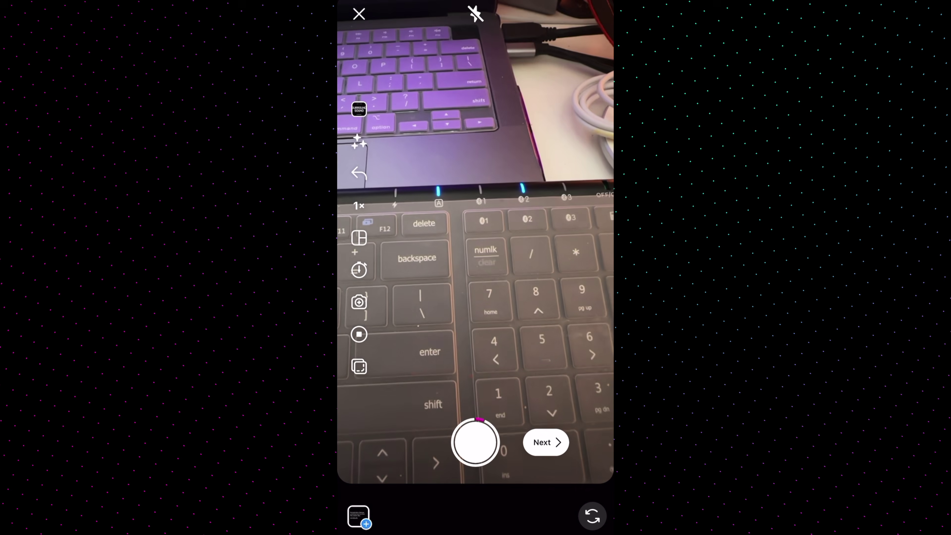
{"action": "left_click", "coordinate": [545, 442]}
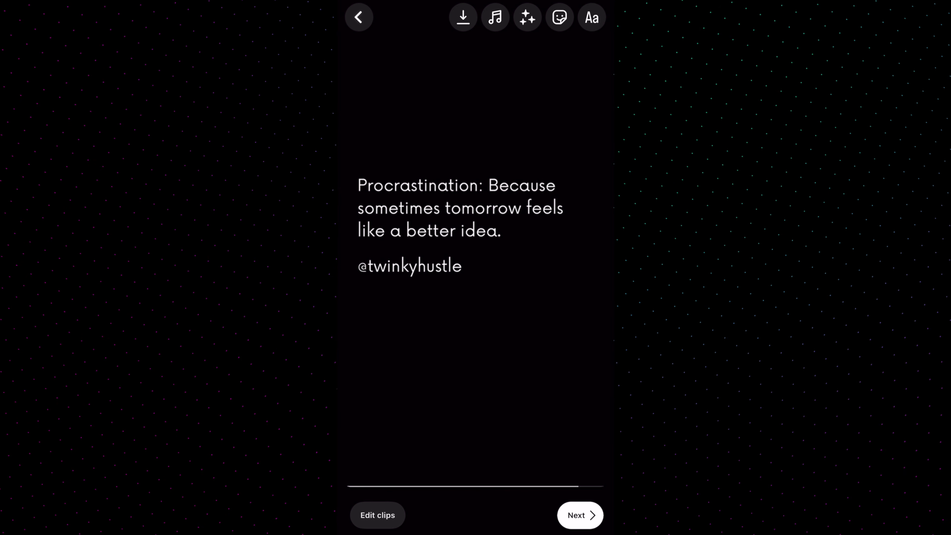
- Start the reel's caption with "Tomorrow is not promised, so make the most of today. Start by taking the first step towards your goals."
{"action": "left_click", "coordinate": [580, 515]}
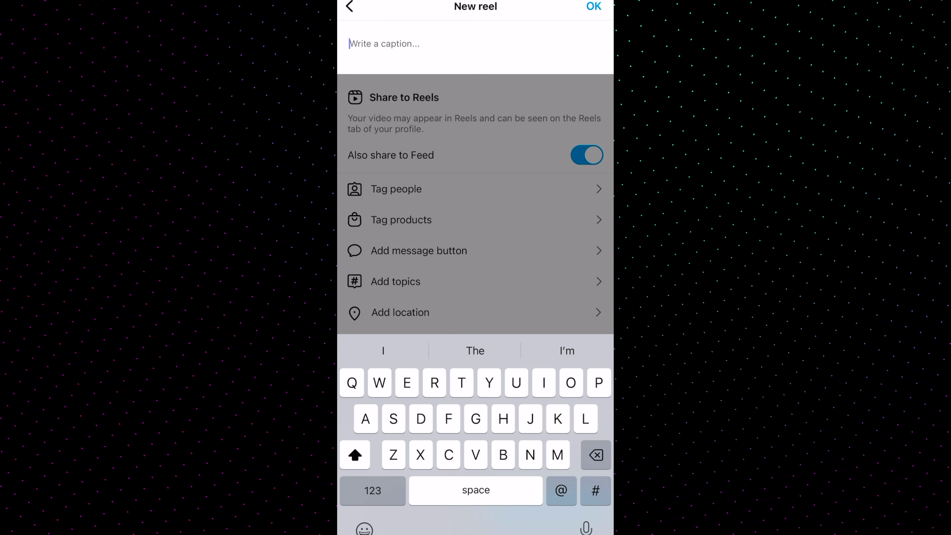
{"action": "type", "text": "Tomorrow is not promised, so make the most "}
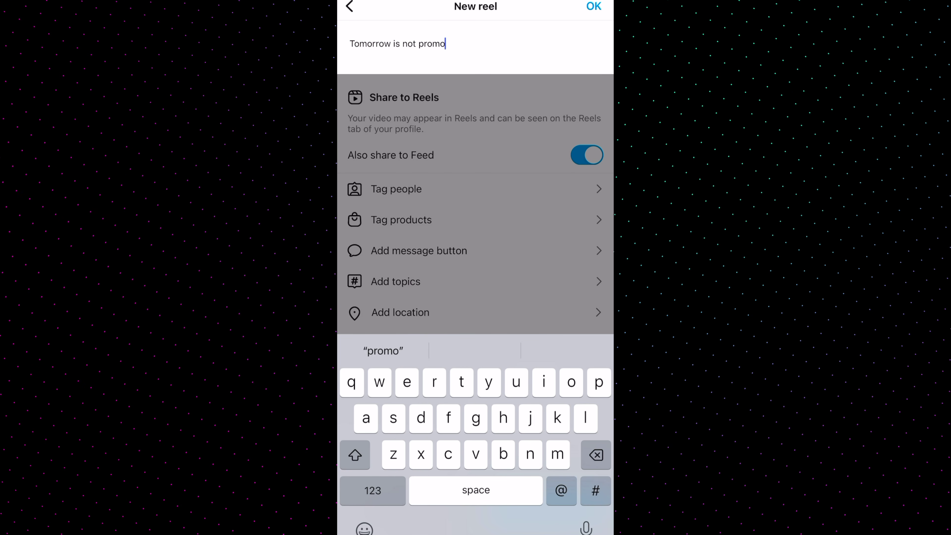
{"action": "type", "text": "of today. Start by t"}
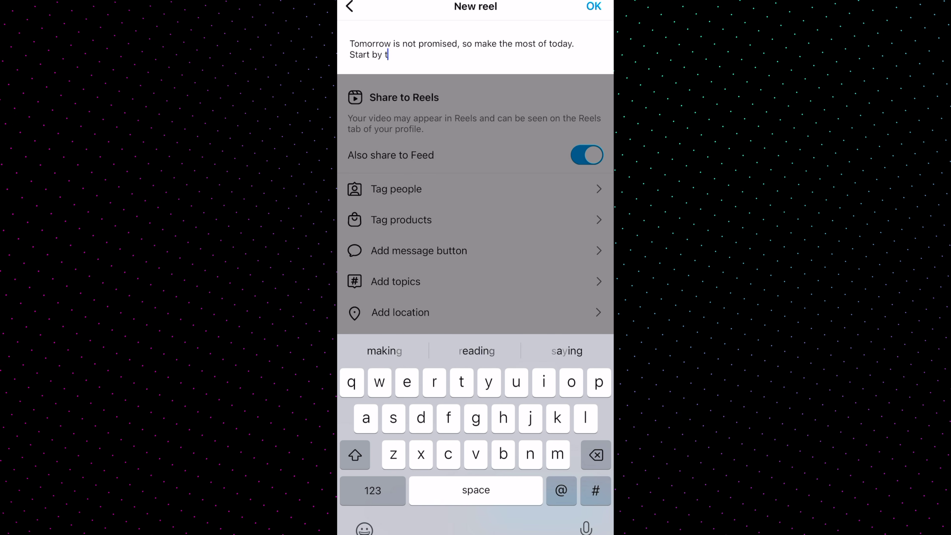
{"action": "type", "text": "aking the first step towards yiur goals."}
{"action": "key", "text": "Return"}
{"action": "key", "text": "Return"}
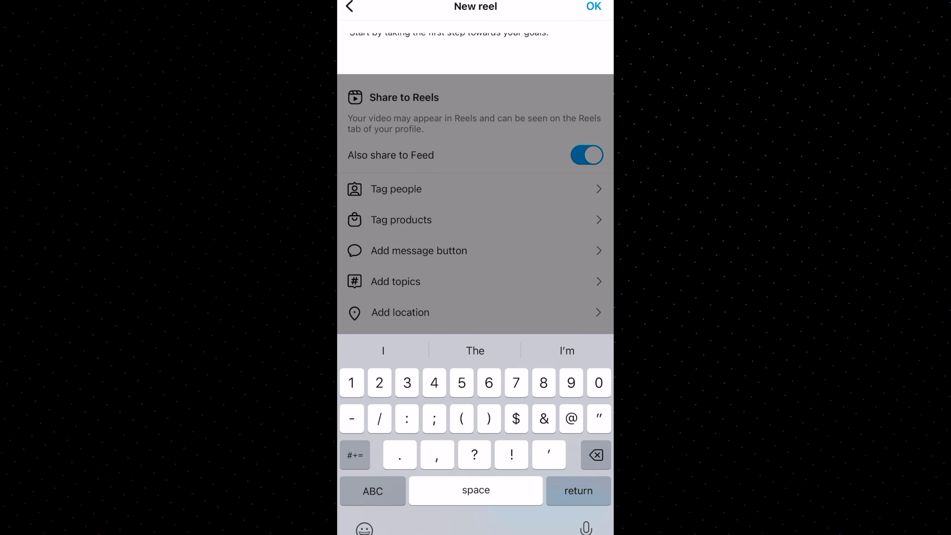
{"action": "type", "text": "Follow @twinkyhustle for mor"}
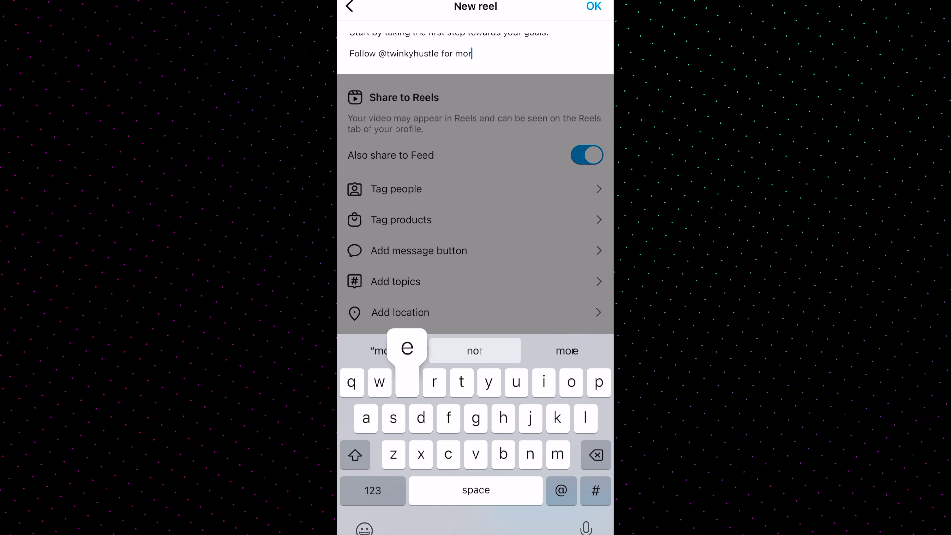
{"action": "type", "text": "e motiv"}
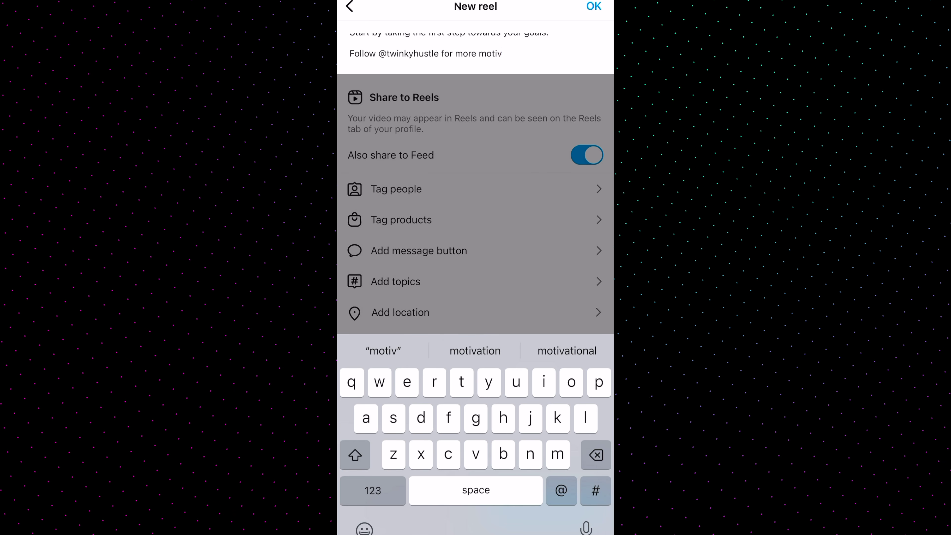
{"action": "left_click", "coordinate": [475, 351]}
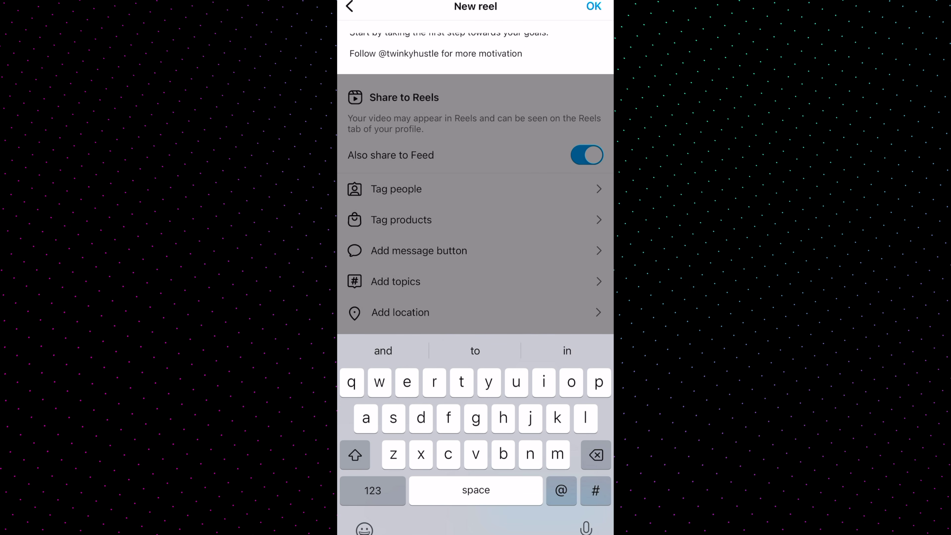
{"action": "key", "text": "BackSpace"}
{"action": "type", "text": "al content"}
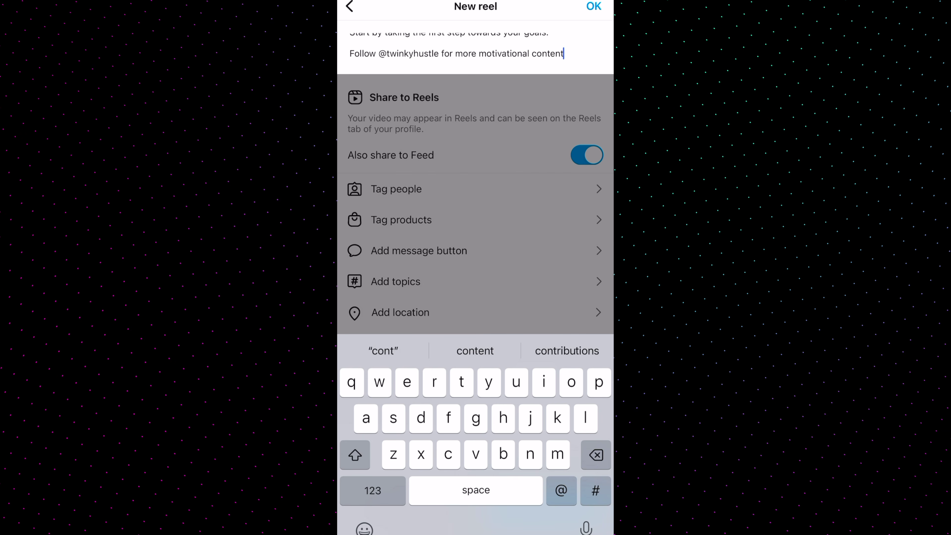
{"action": "left_click", "coordinate": [372, 491]}
{"action": "type", "text": "!"}
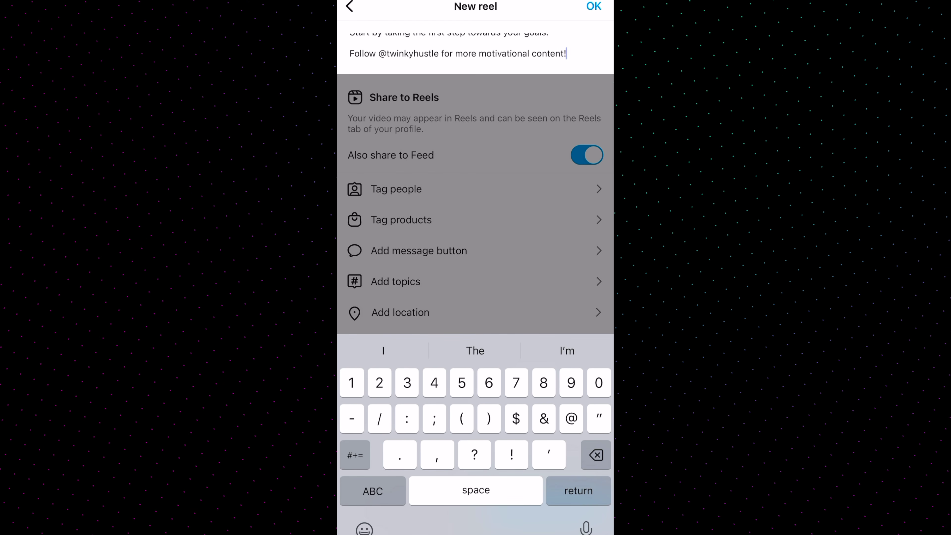
{"action": "scroll", "coordinate": [475, 47], "scroll_direction": "up", "scroll_amount": 3}
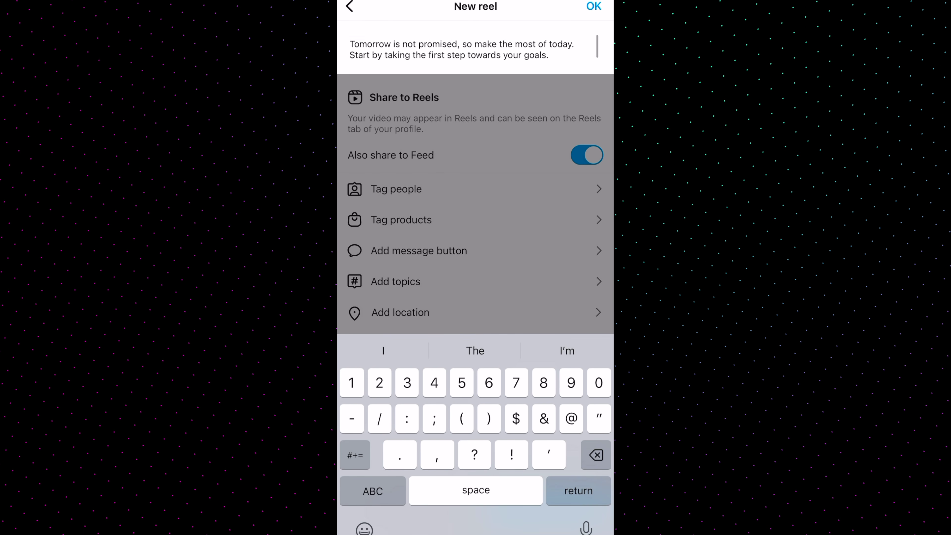
{"action": "left_click", "coordinate": [593, 6]}
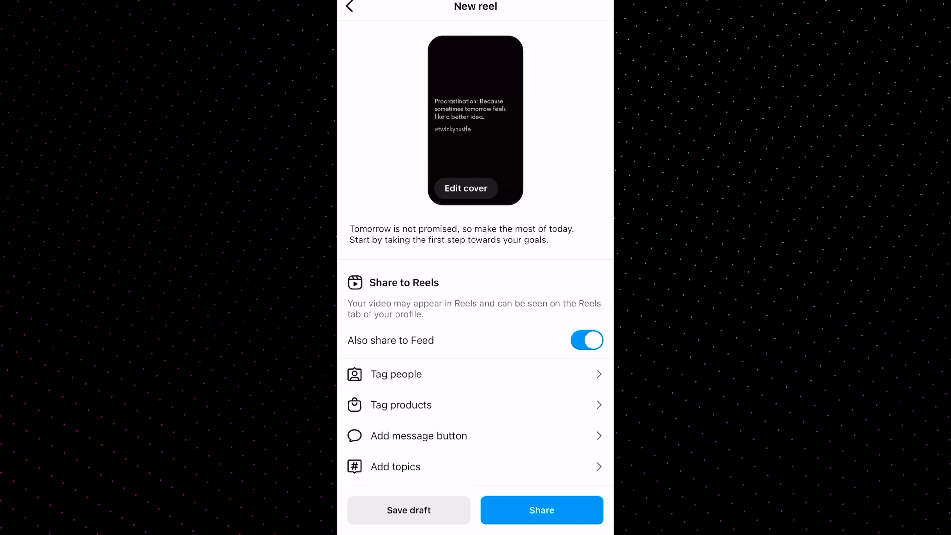
- Review the ChatGPT list of 30 motivational topics for entrepreneurs
{"action": "scroll", "coordinate": [461, 234], "scroll_direction": "down", "scroll_amount": 3}
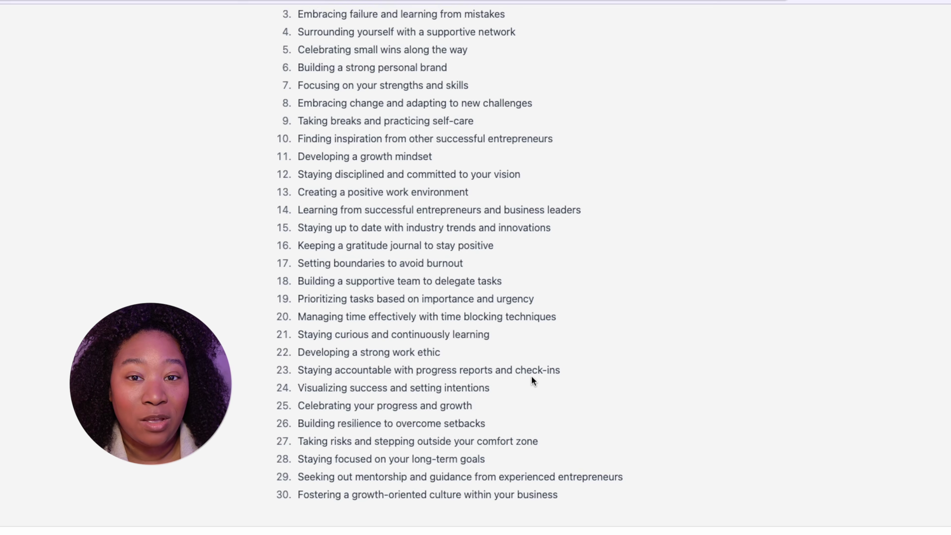
{"action": "scroll", "coordinate": [531, 377], "scroll_direction": "up", "scroll_amount": 3}
{"action": "scroll", "coordinate": [531, 376], "scroll_direction": "down", "scroll_amount": 3}
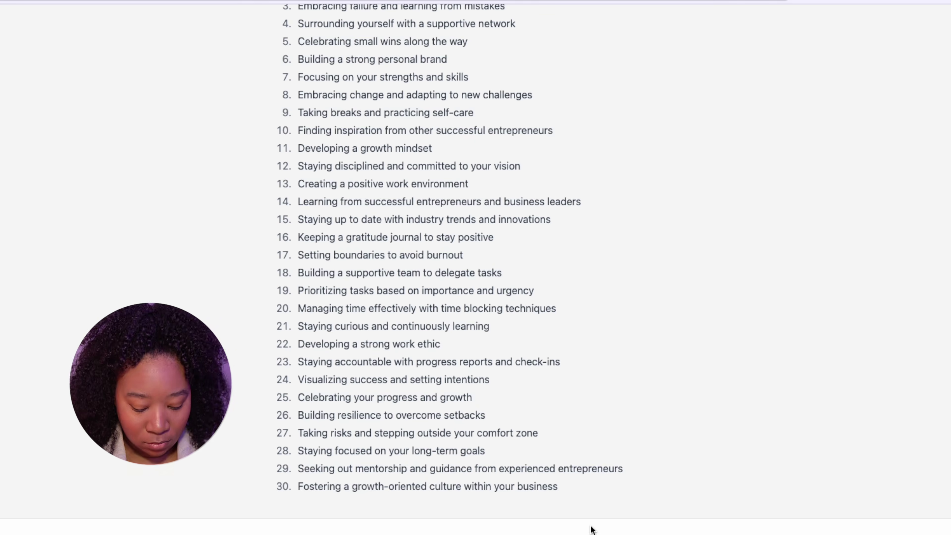
{"action": "key", "text": "Return"}
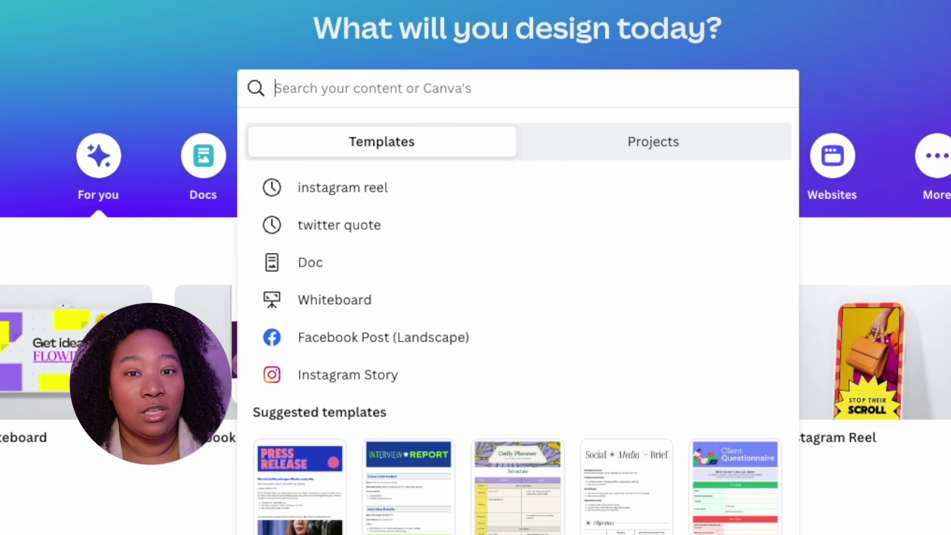
- Search Canva's templates for "instagram carousel posts" and open the Brown Boho Instagram Carousel Posts template for editing
{"action": "type", "text": "instagra"}
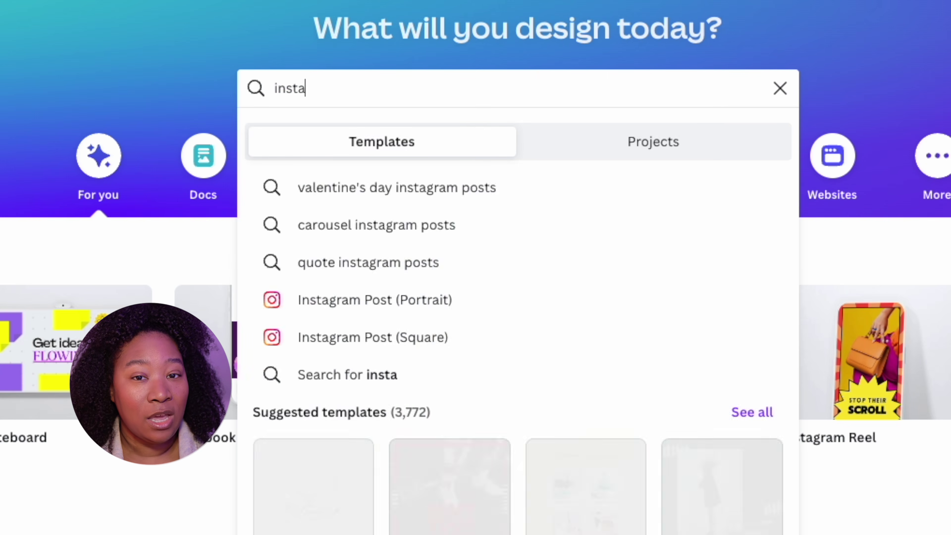
{"action": "type", "text": "m carousel"}
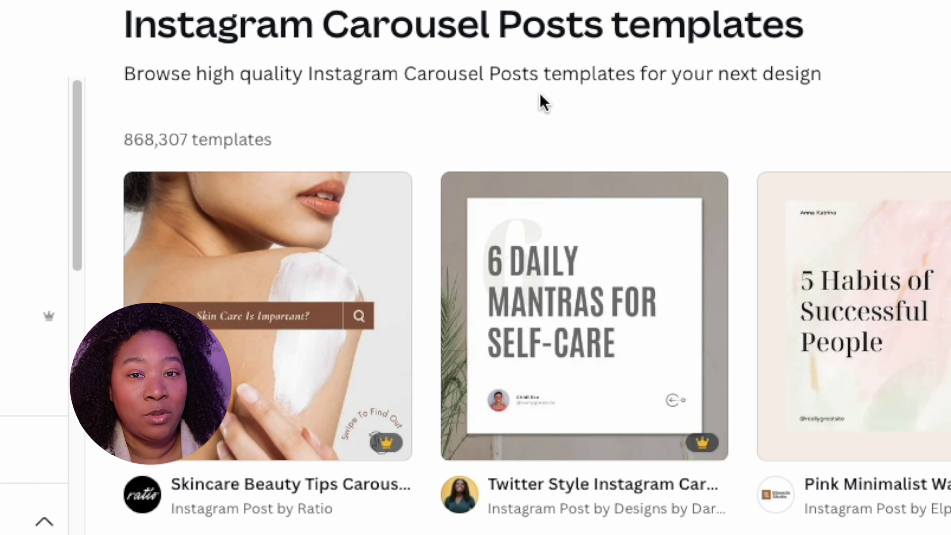
{"action": "scroll", "coordinate": [552, 132], "scroll_direction": "down", "scroll_amount": 2}
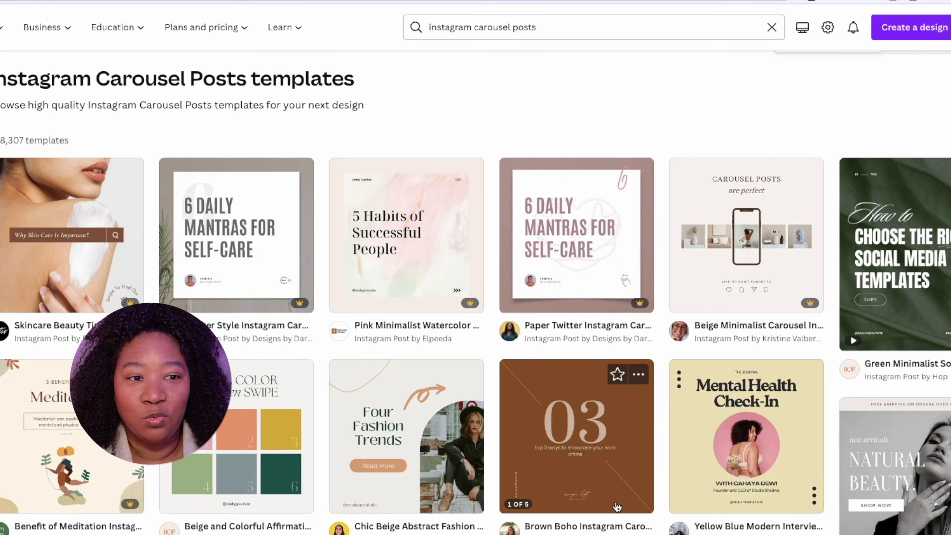
{"action": "left_click", "coordinate": [585, 499]}
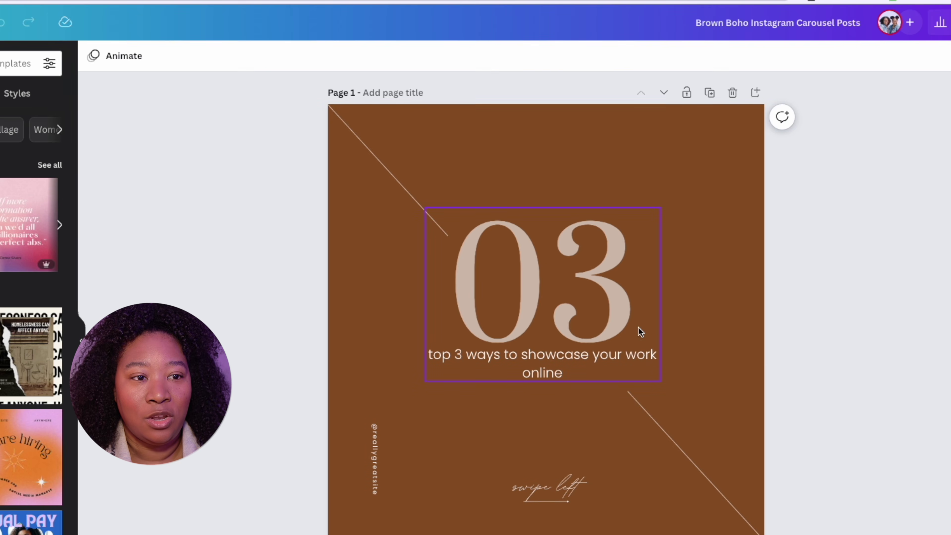
- Look through the carousel template's pages and open the colour options for the first page's brown background
{"action": "scroll", "coordinate": [640, 332], "scroll_direction": "down", "scroll_amount": 15}
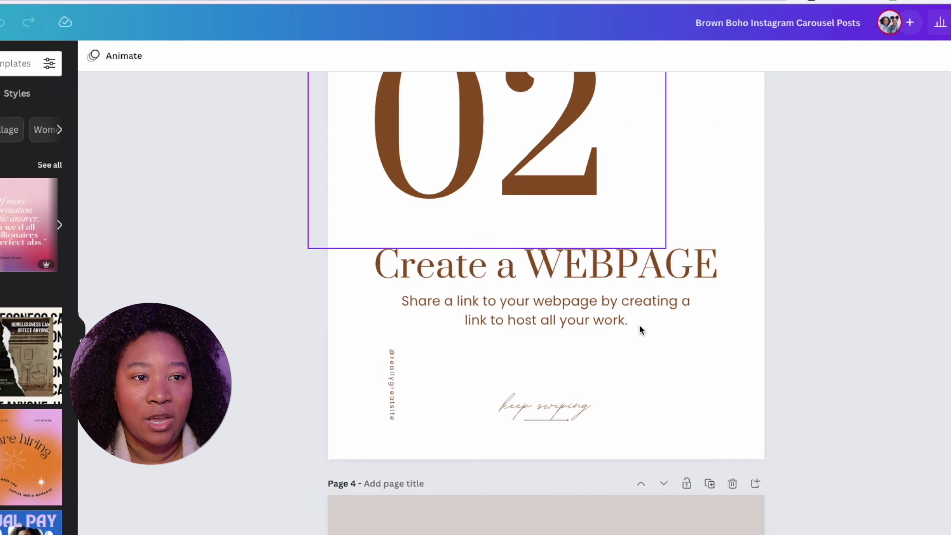
{"action": "scroll", "coordinate": [641, 328], "scroll_direction": "down", "scroll_amount": 15}
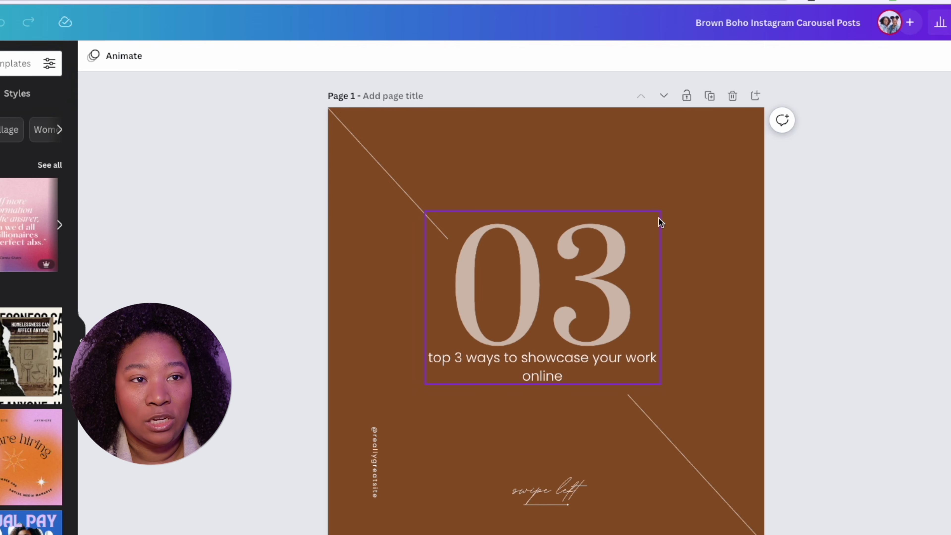
{"action": "left_click", "coordinate": [641, 171]}
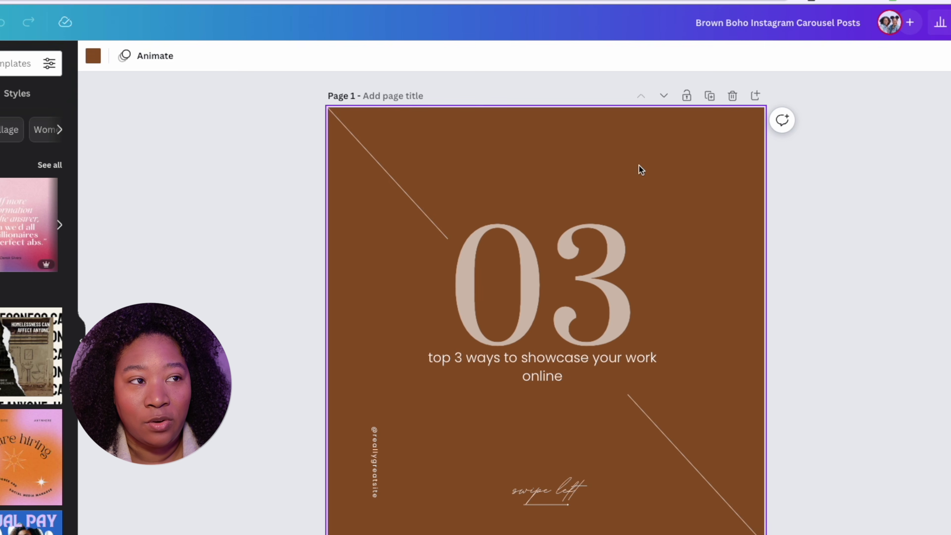
{"action": "left_click", "coordinate": [93, 55]}
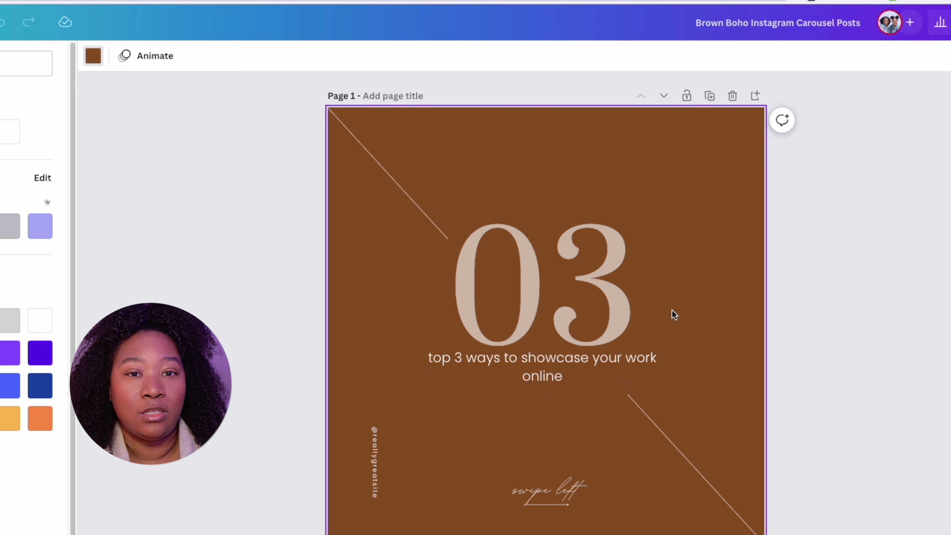
{"action": "left_click", "coordinate": [376, 439]}
{"action": "left_click", "coordinate": [376, 439]}
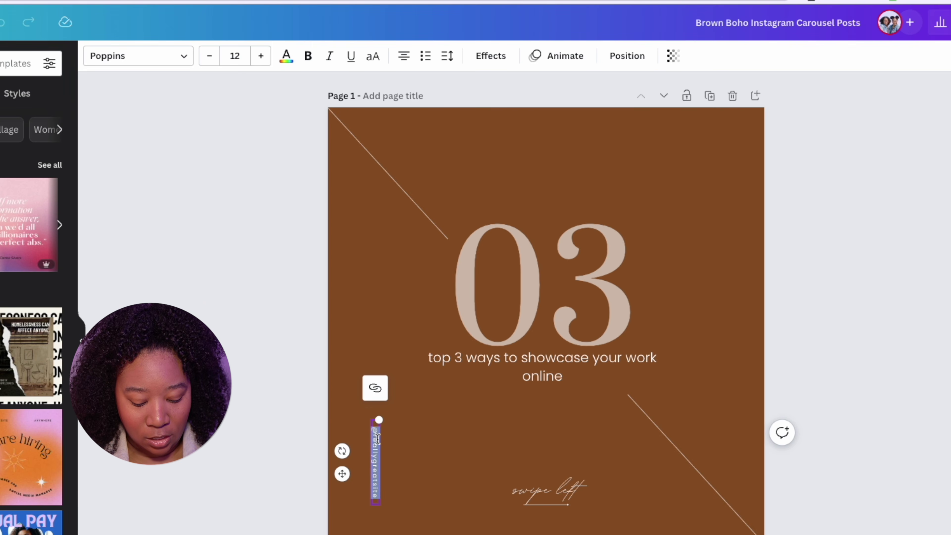
{"action": "type", "text": "@Twinkyhus"}
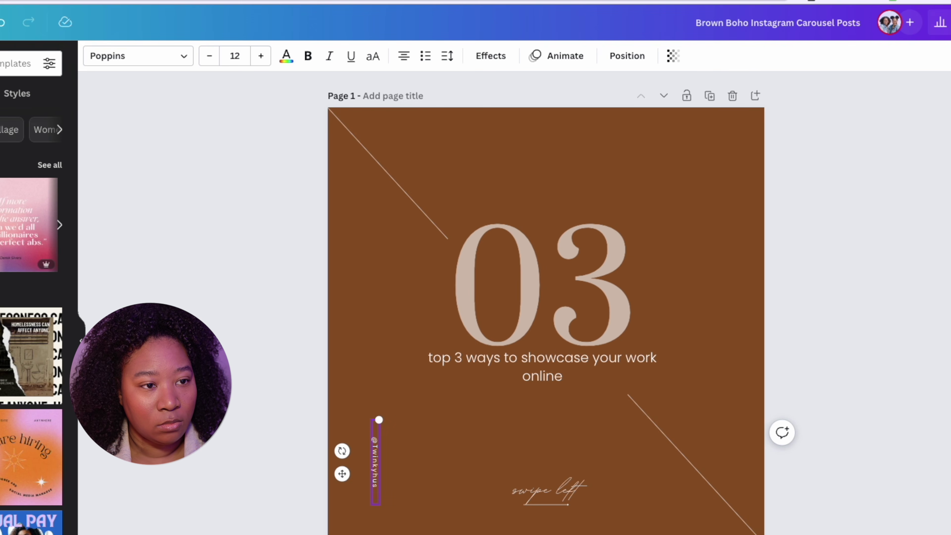
{"action": "type", "text": "tle"}
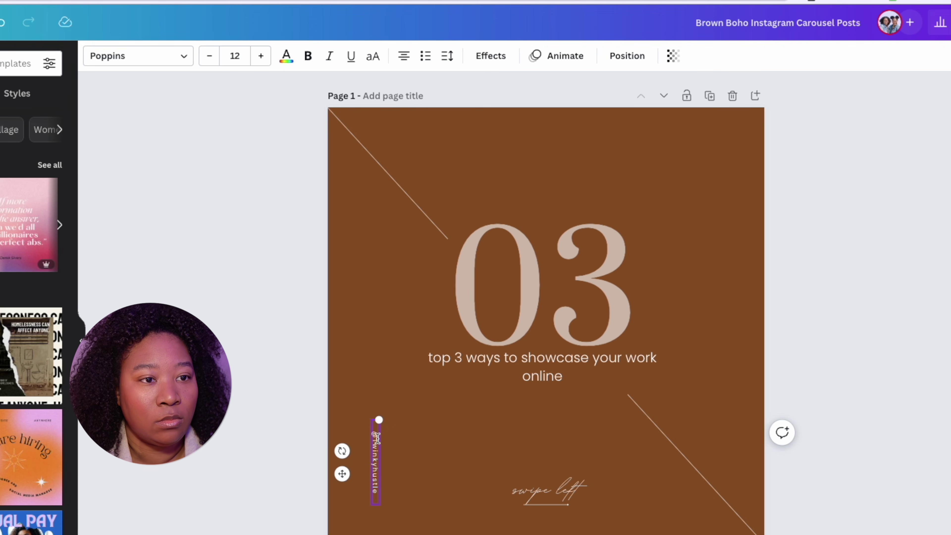
{"action": "left_click", "coordinate": [523, 416]}
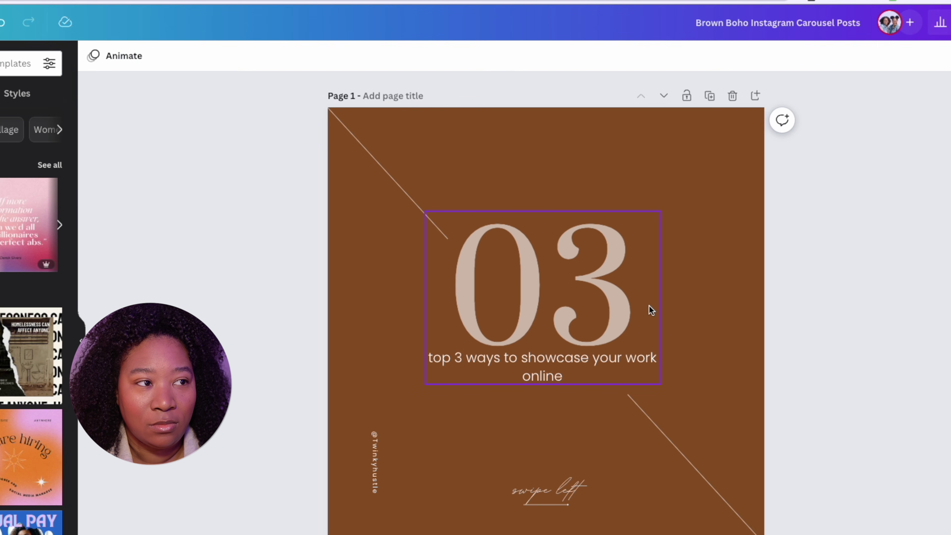
- Look through the brown carousel template's pages, checking the handles and text from the first page to the closing page
{"action": "scroll", "coordinate": [563, 449], "scroll_direction": "down", "scroll_amount": 15}
{"action": "key", "text": "ctrl+z"}
{"action": "key", "text": "ctrl+z"}
{"action": "key", "text": "ctrl+z"}
{"action": "key", "text": "ctrl+z"}
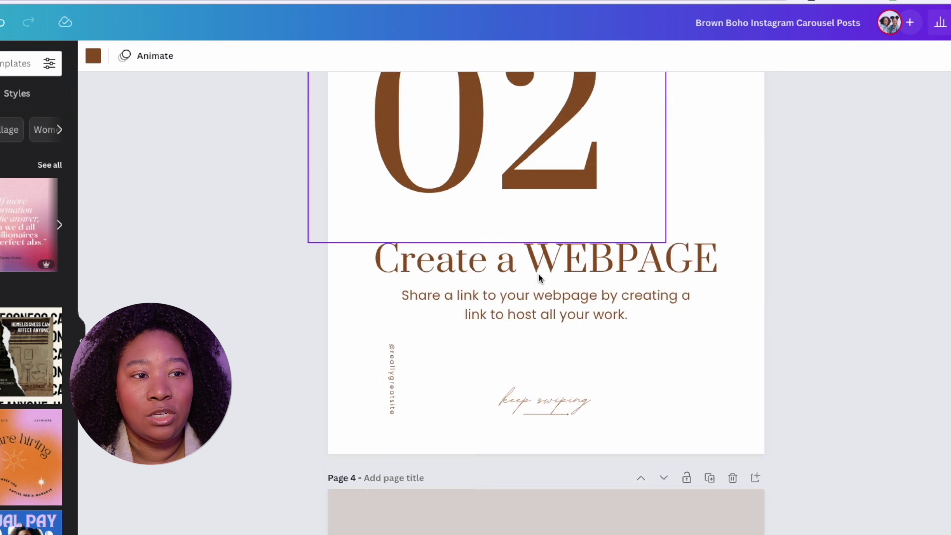
{"action": "key", "text": "ctrl+z"}
{"action": "key", "text": "ctrl+z"}
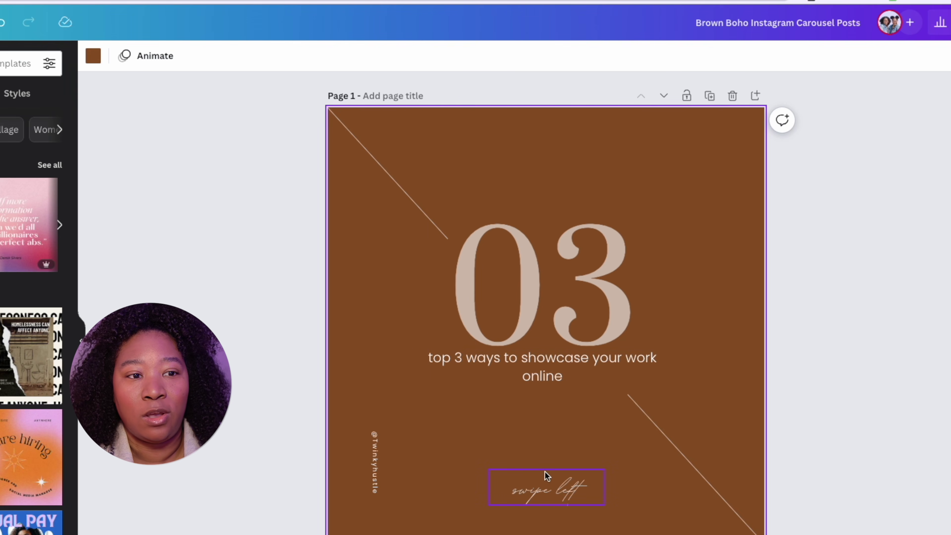
{"action": "scroll", "coordinate": [674, 495], "scroll_direction": "down", "scroll_amount": 10}
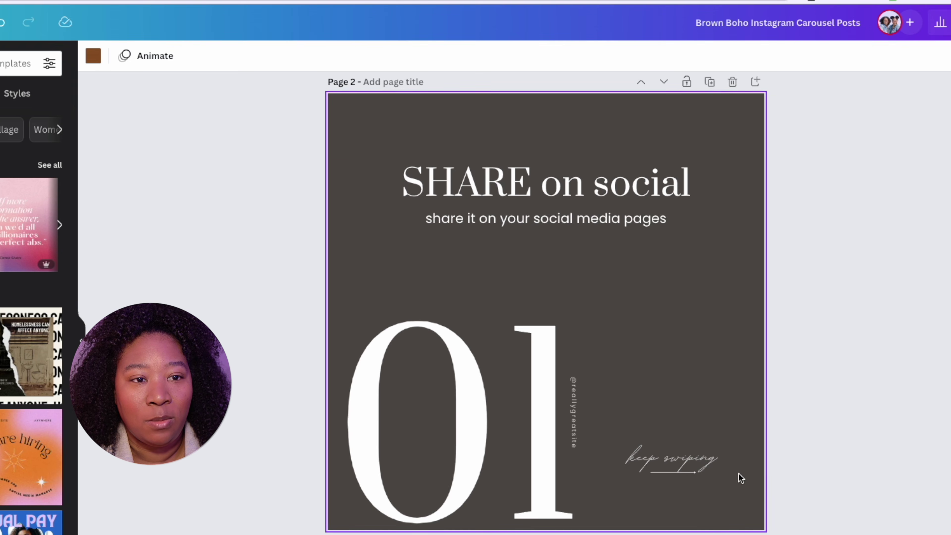
{"action": "scroll", "coordinate": [743, 476], "scroll_direction": "down", "scroll_amount": 5}
{"action": "scroll", "coordinate": [734, 486], "scroll_direction": "down", "scroll_amount": 15}
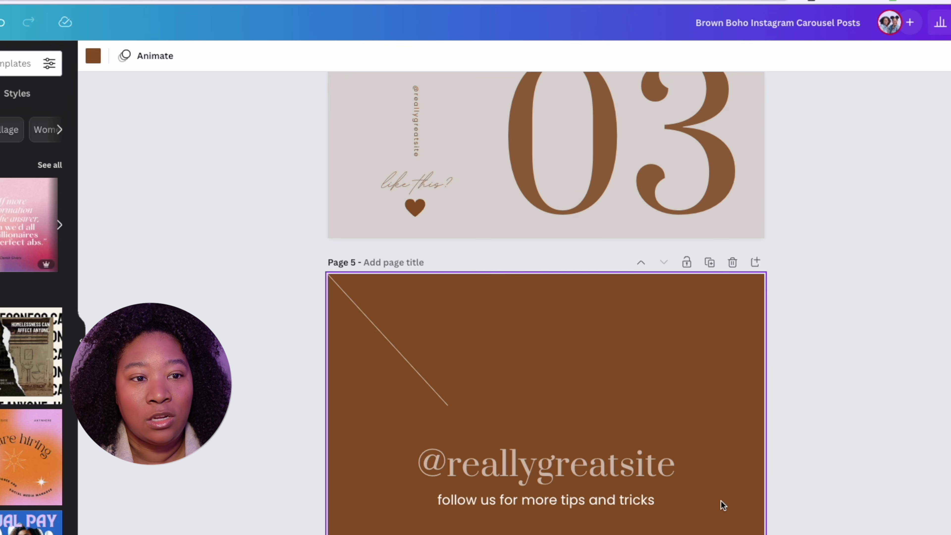
{"action": "scroll", "coordinate": [721, 505], "scroll_direction": "down", "scroll_amount": 2}
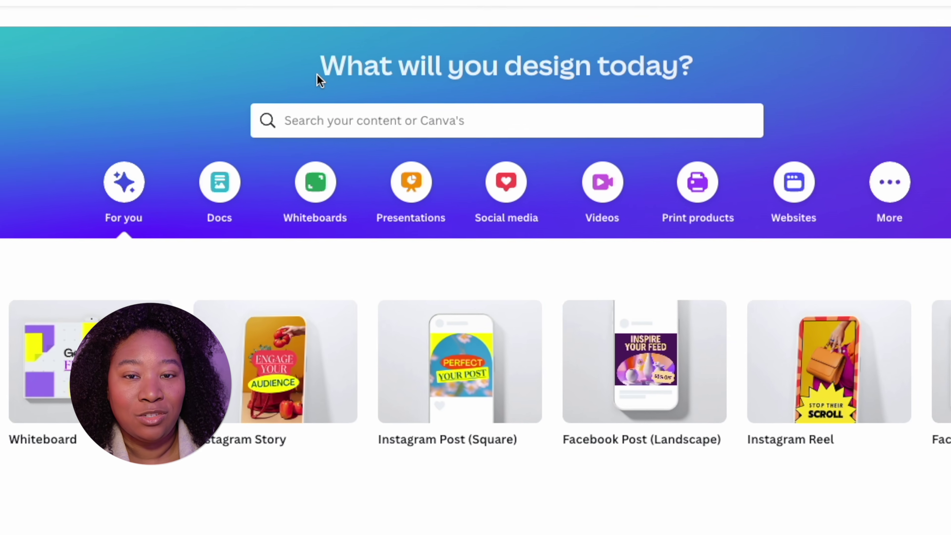
- Search Canva's templates for "twitter quote" and open the Minimalist Twitter Quote Template for Facebook Post for editing
{"action": "left_click", "coordinate": [352, 121]}
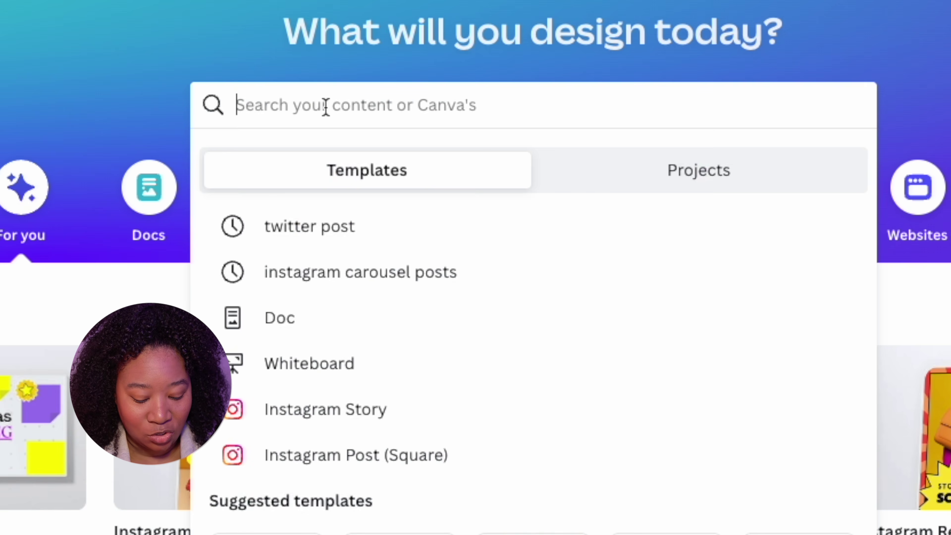
{"action": "type", "text": "twitt"}
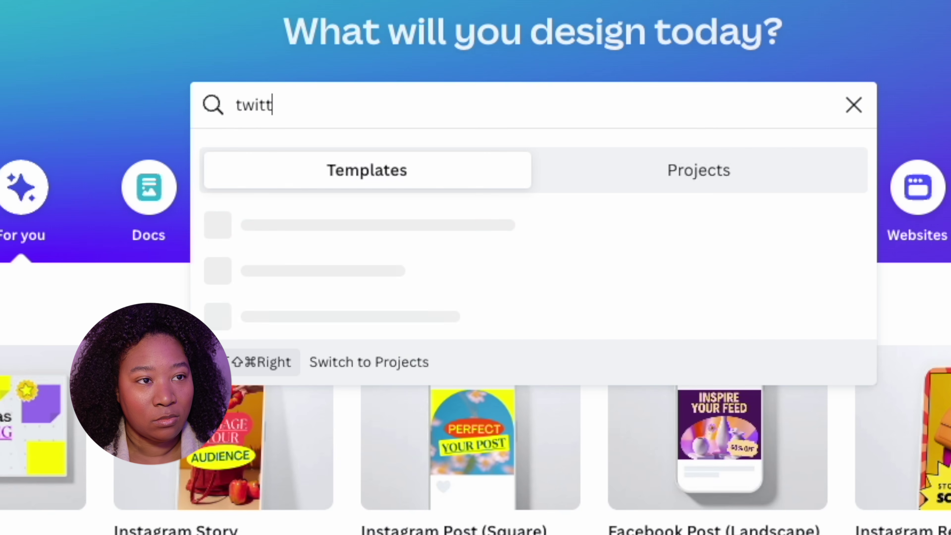
{"action": "type", "text": "er q"}
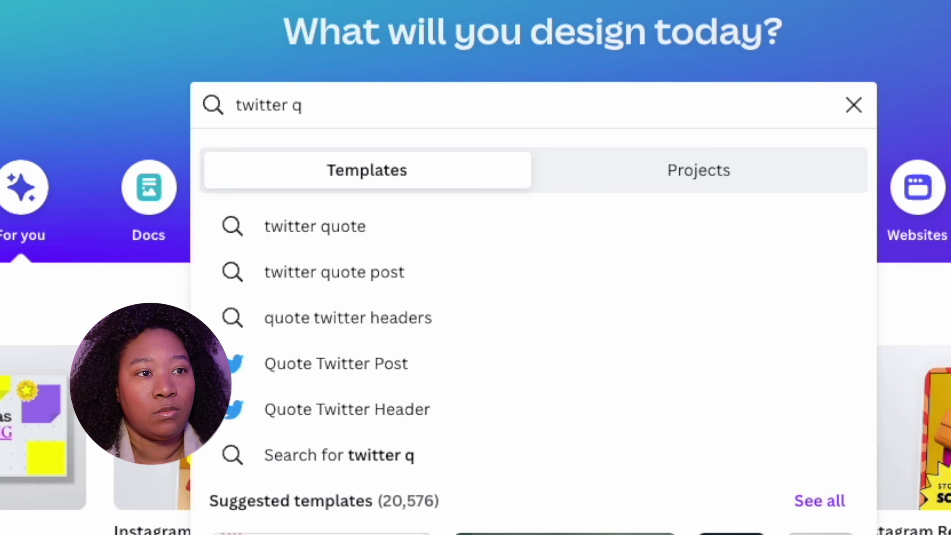
{"action": "left_click", "coordinate": [313, 244]}
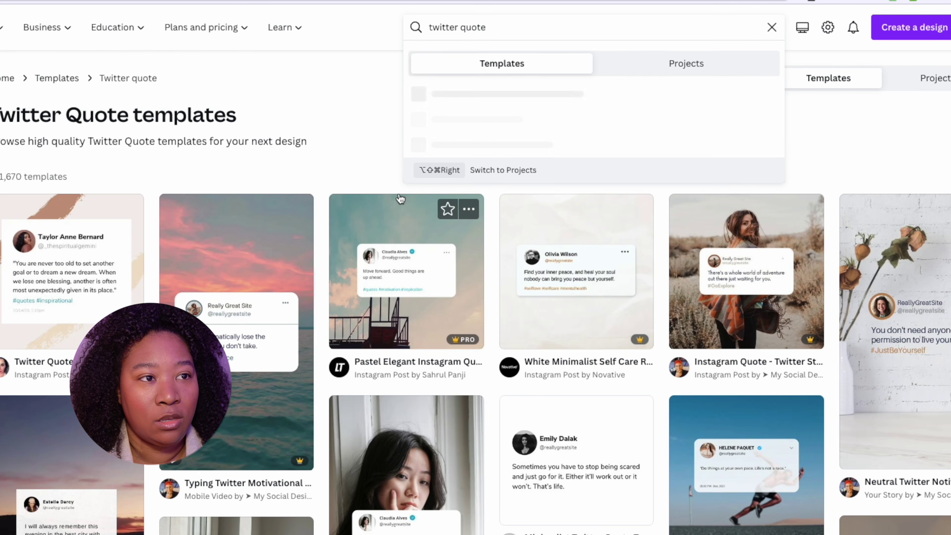
{"action": "left_click", "coordinate": [299, 154]}
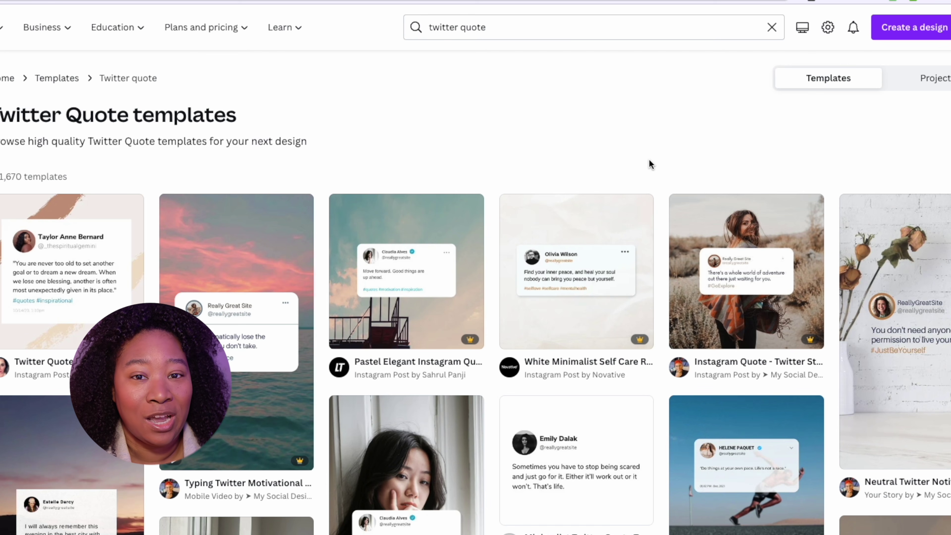
{"action": "scroll", "coordinate": [623, 427], "scroll_direction": "down", "scroll_amount": 1}
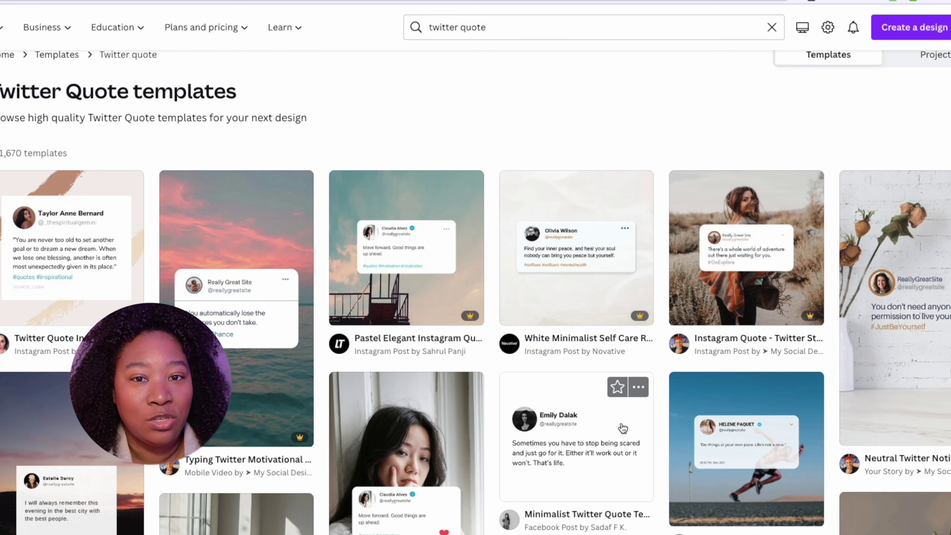
{"action": "left_click", "coordinate": [619, 423]}
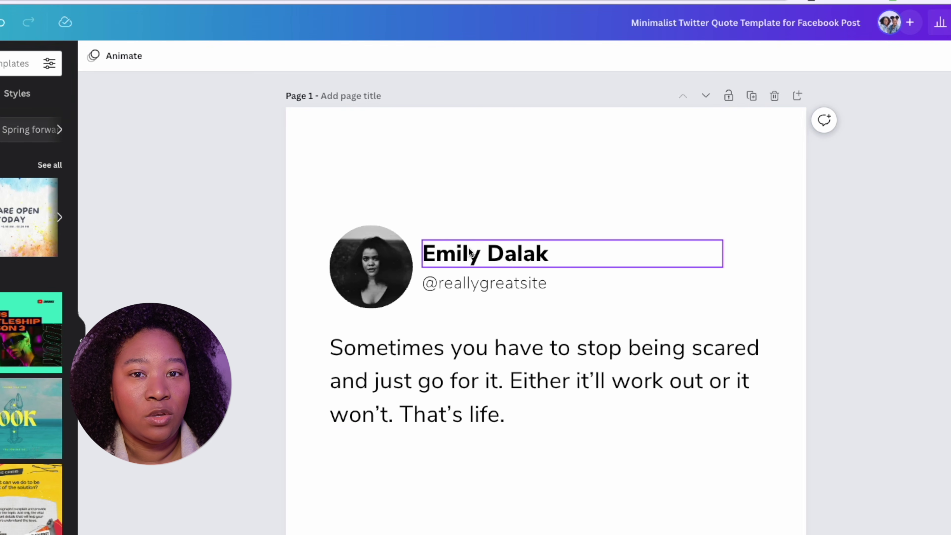
- Examine the quote template's editable name and handle, and the customised Twinky Hustle affirmation pages below it
{"action": "left_click", "coordinate": [501, 285]}
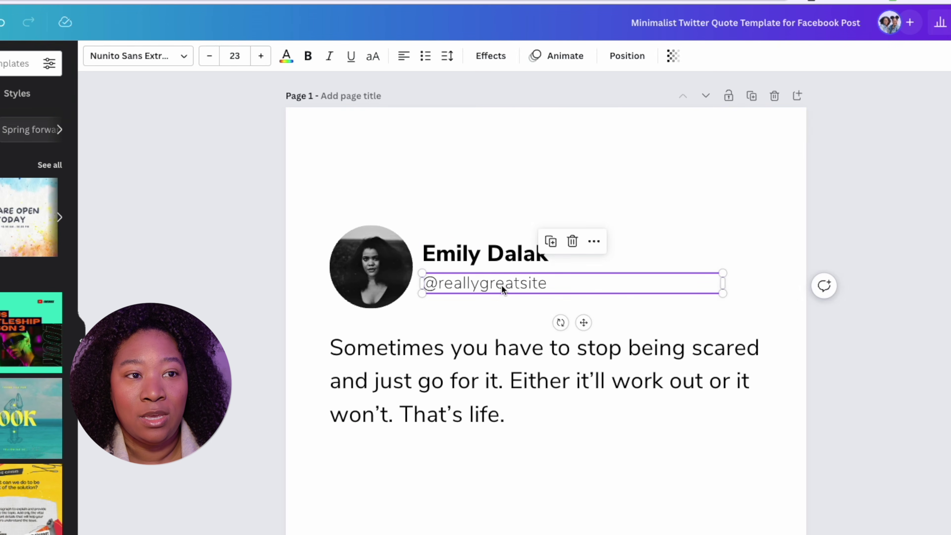
{"action": "left_click", "coordinate": [504, 236]}
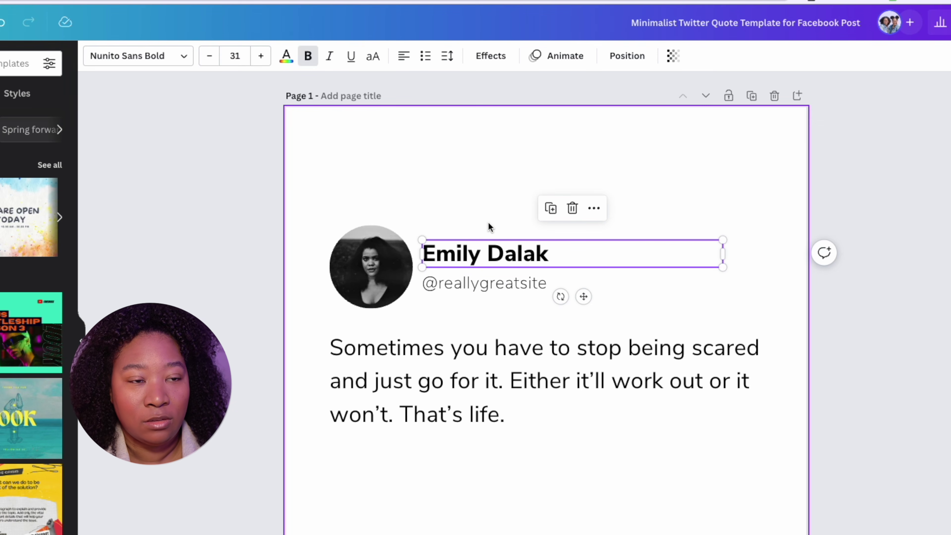
{"action": "left_click", "coordinate": [299, 200]}
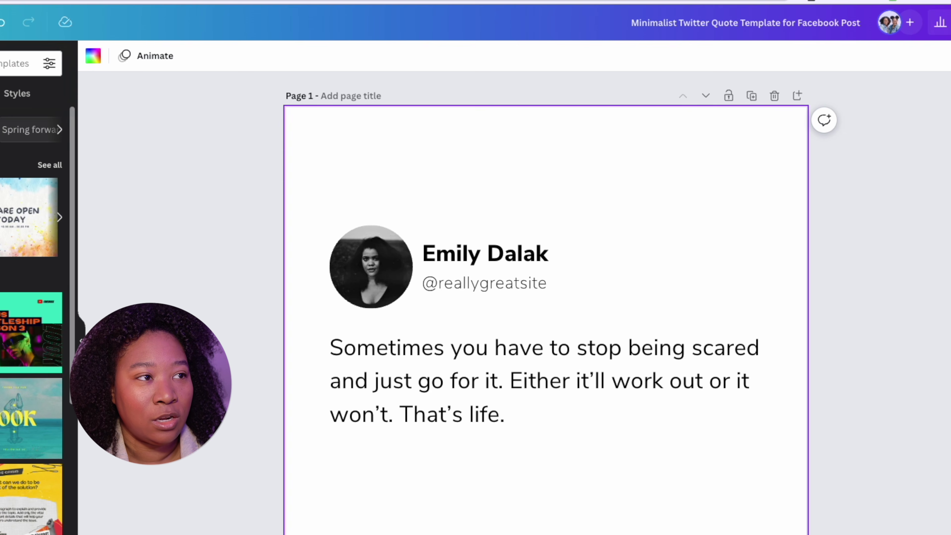
{"action": "scroll", "coordinate": [805, 412], "scroll_direction": "down", "scroll_amount": 10}
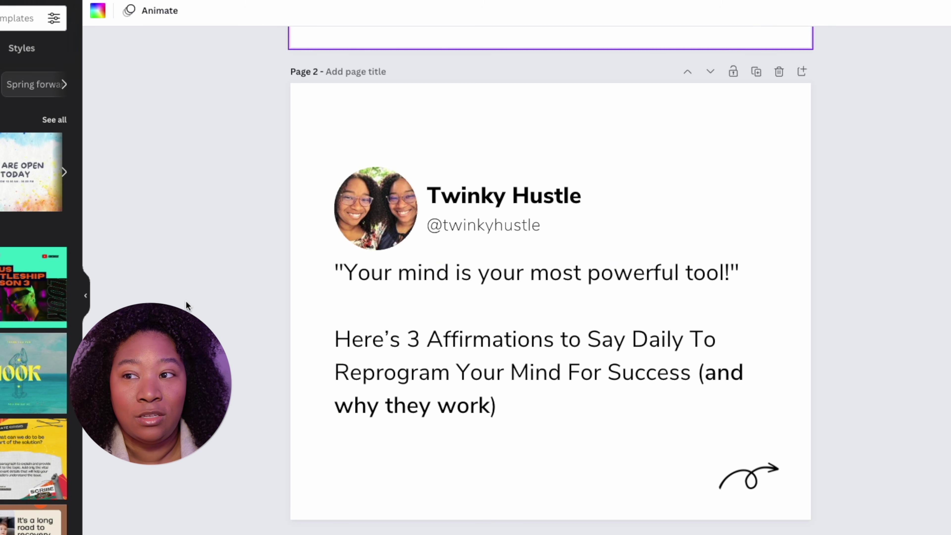
{"action": "scroll", "coordinate": [745, 382], "scroll_direction": "down", "scroll_amount": 1}
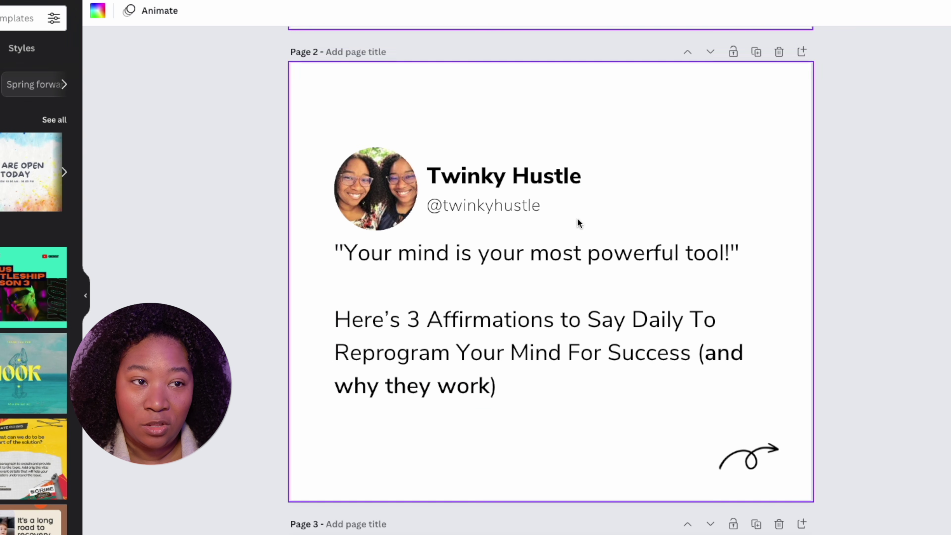
{"action": "scroll", "coordinate": [511, 289], "scroll_direction": "down", "scroll_amount": 10}
{"action": "scroll", "coordinate": [512, 303], "scroll_direction": "down", "scroll_amount": 20}
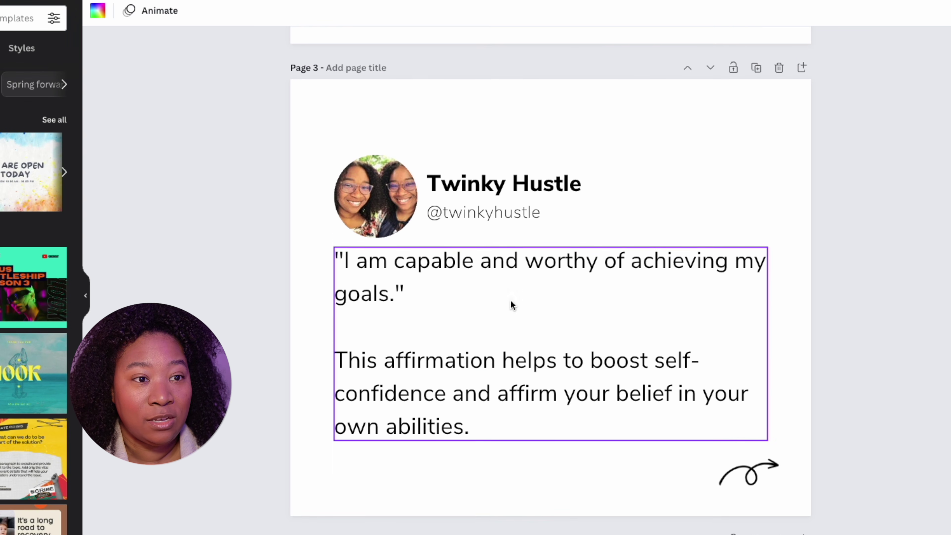
{"action": "scroll", "coordinate": [555, 348], "scroll_direction": "down", "scroll_amount": 5}
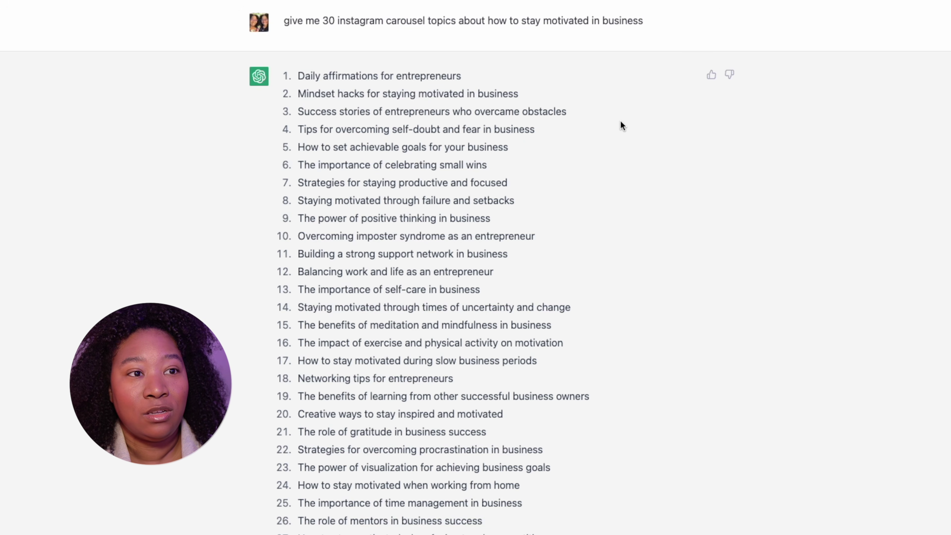
- Review the ChatGPT conversation from the 30 carousel topics through the in-depth ideas, headline and quote to the five success affirmations
{"action": "scroll", "coordinate": [372, 99], "scroll_direction": "down", "scroll_amount": 1}
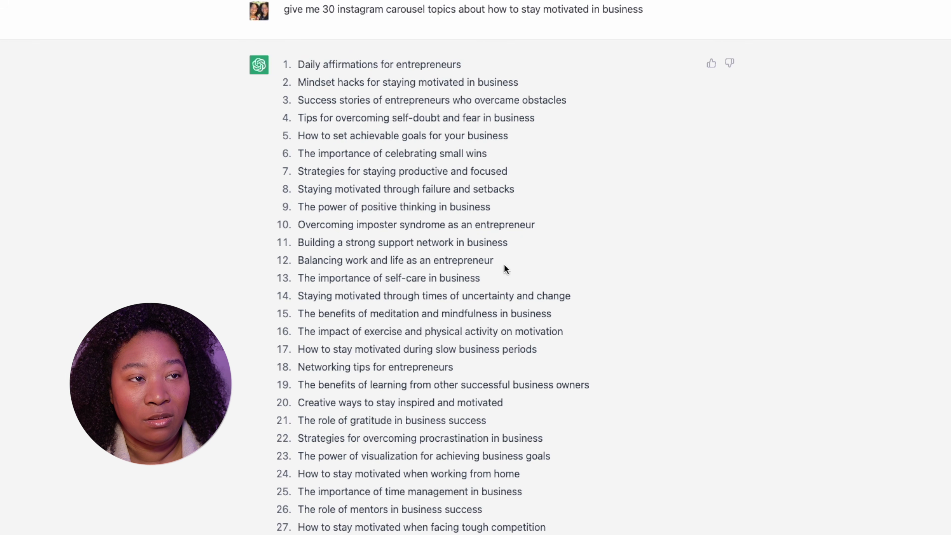
{"action": "scroll", "coordinate": [389, 180], "scroll_direction": "down", "scroll_amount": 15}
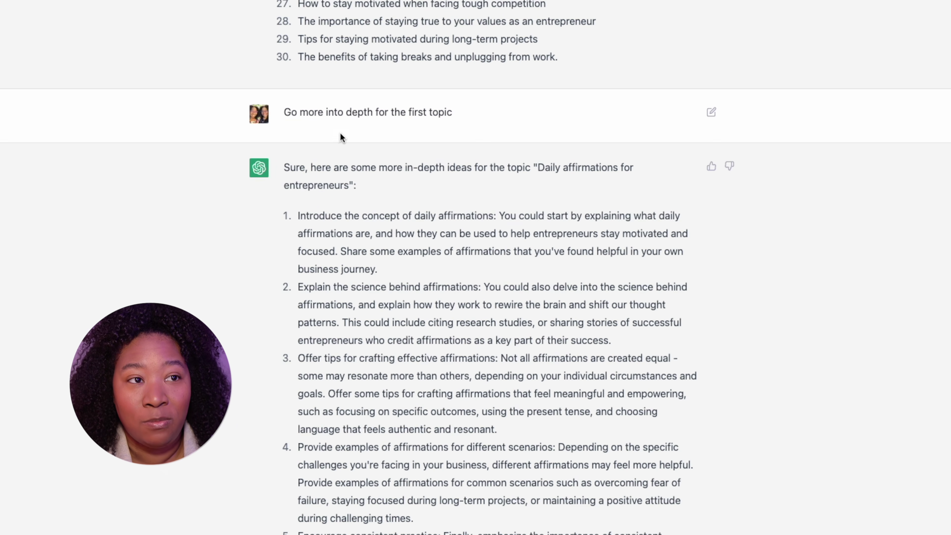
{"action": "scroll", "coordinate": [421, 125], "scroll_direction": "down", "scroll_amount": 3}
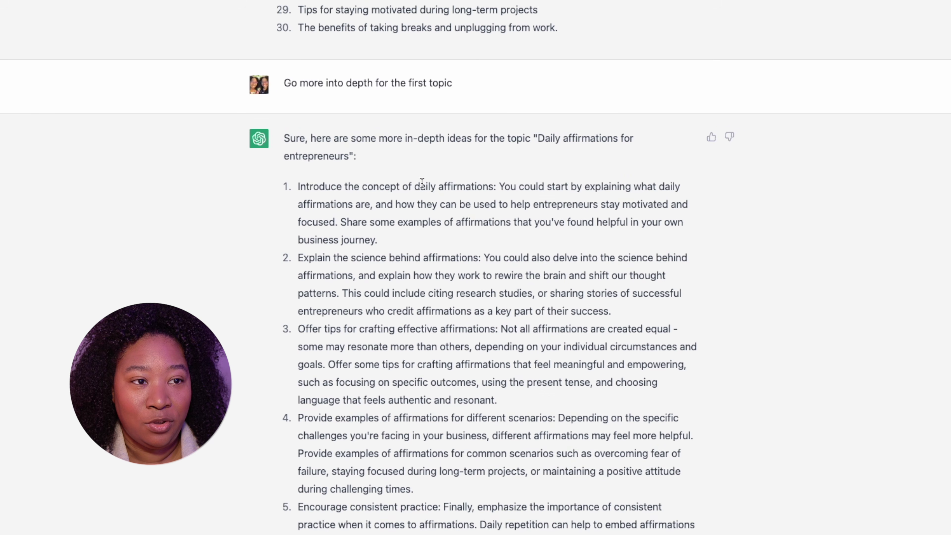
{"action": "scroll", "coordinate": [387, 252], "scroll_direction": "down", "scroll_amount": 2}
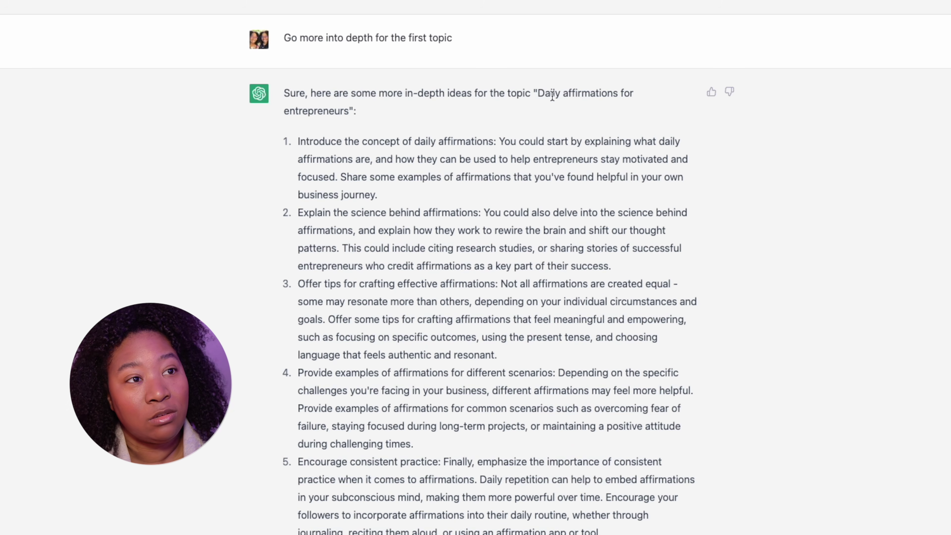
{"action": "scroll", "coordinate": [487, 169], "scroll_direction": "down", "scroll_amount": 10}
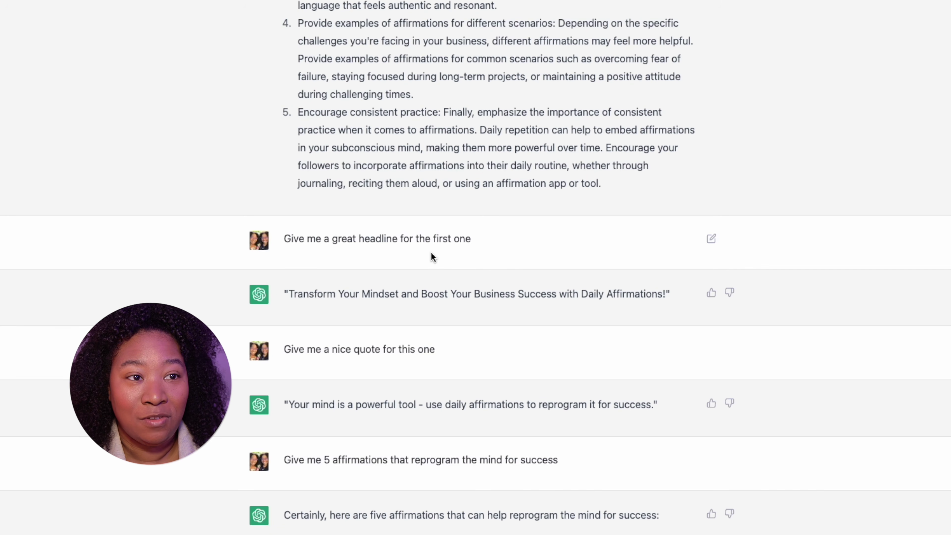
{"action": "scroll", "coordinate": [522, 251], "scroll_direction": "down", "scroll_amount": 3}
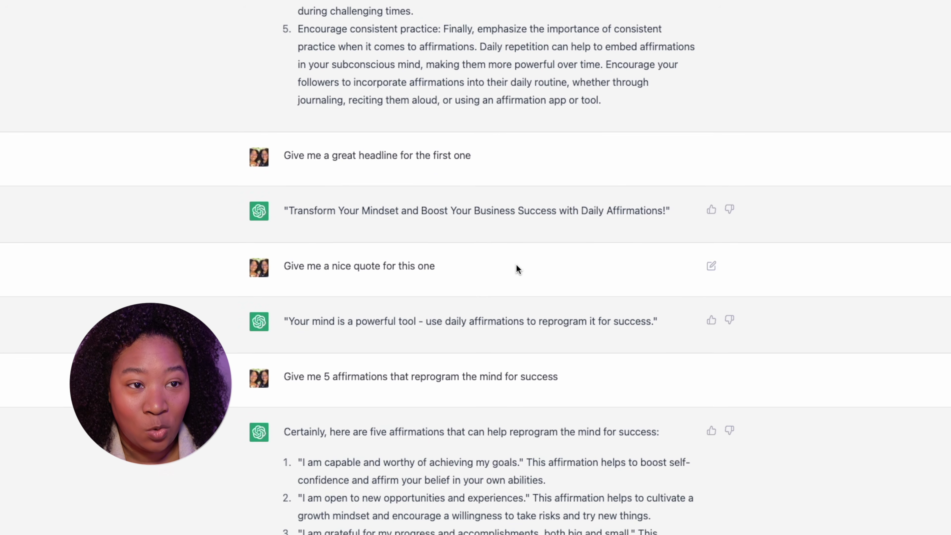
{"action": "scroll", "coordinate": [546, 282], "scroll_direction": "down", "scroll_amount": 5}
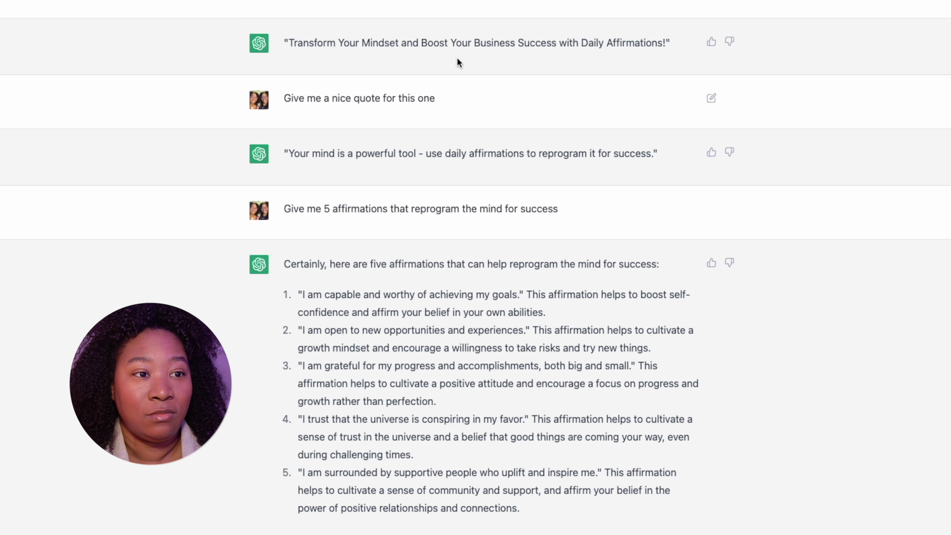
{"action": "scroll", "coordinate": [544, 412], "scroll_direction": "down", "scroll_amount": 1}
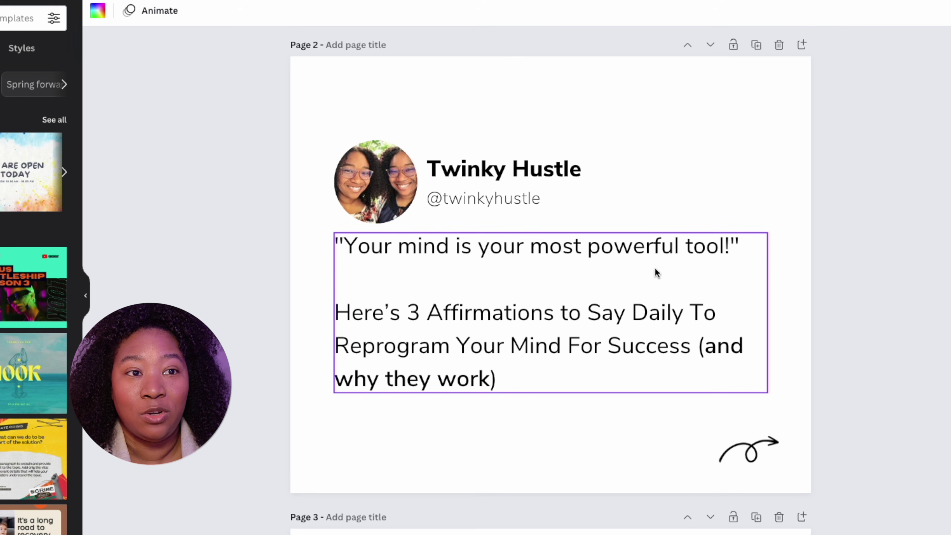
- Look through the Twinky Hustle affirmation carousel in Canva, checking the swipe arrow on page 2 and the affirmation text on the following pages
{"action": "scroll", "coordinate": [674, 300], "scroll_direction": "down", "scroll_amount": 10}
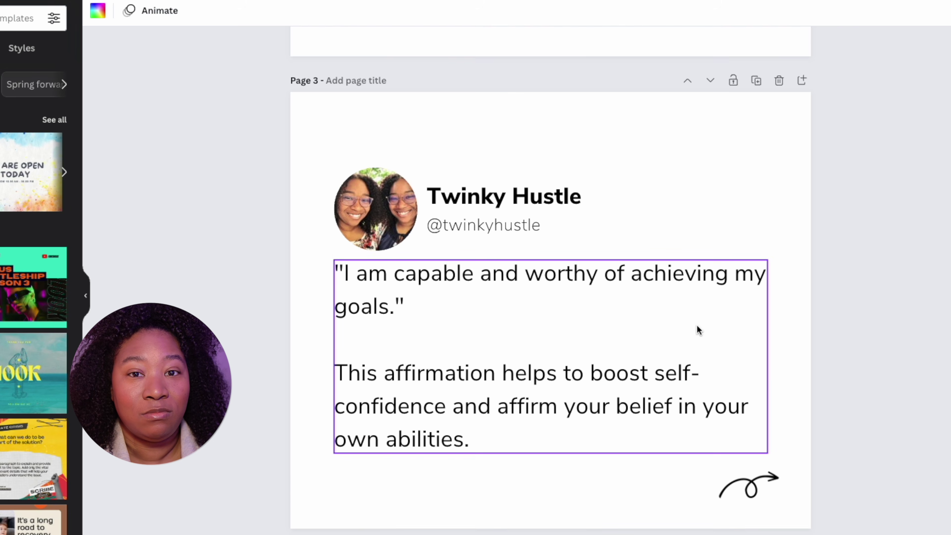
{"action": "scroll", "coordinate": [745, 329], "scroll_direction": "up", "scroll_amount": 8}
{"action": "left_click", "coordinate": [773, 339]}
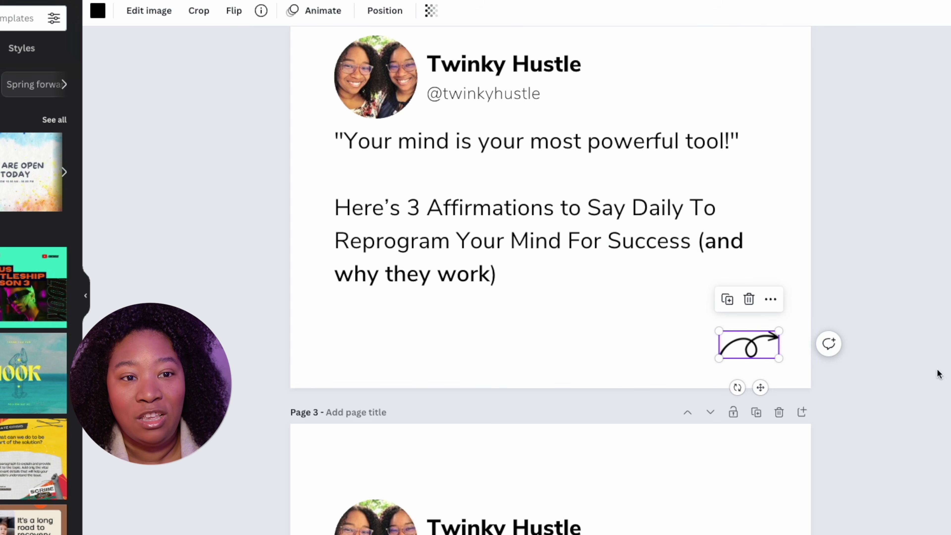
{"action": "scroll", "coordinate": [864, 425], "scroll_direction": "down", "scroll_amount": 15}
{"action": "scroll", "coordinate": [860, 426], "scroll_direction": "down", "scroll_amount": 20}
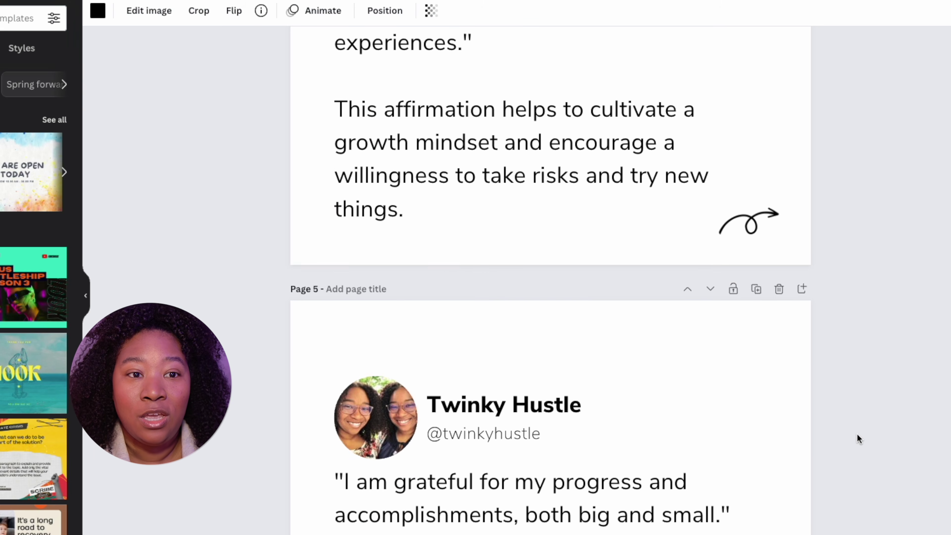